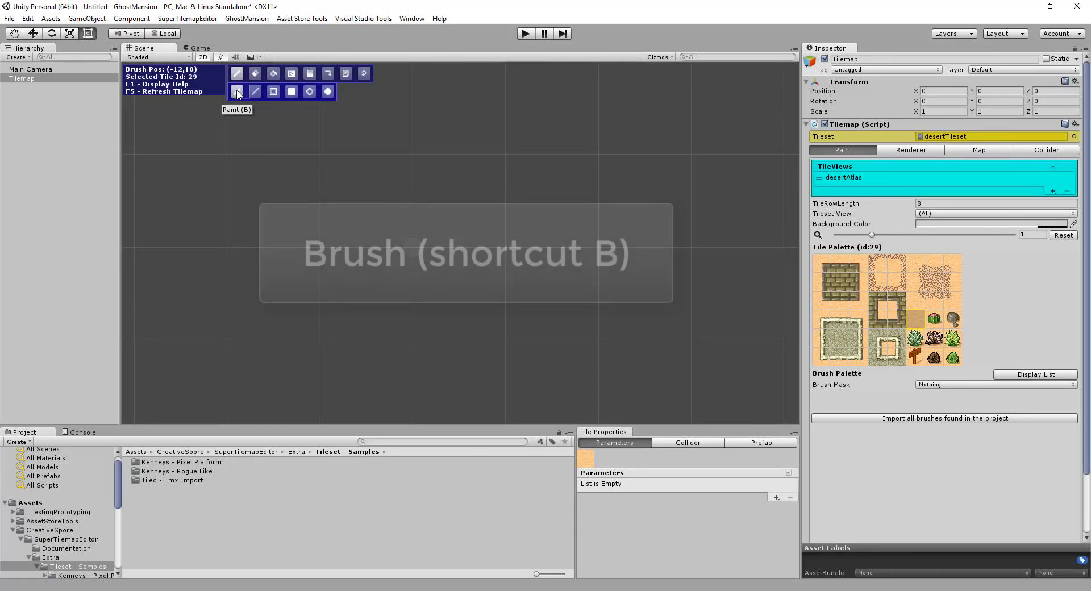
Switch to the Paint brush and load plain sand tile 29 from the desertTileset palette
{"action": "left_click", "coordinate": [237, 92]}
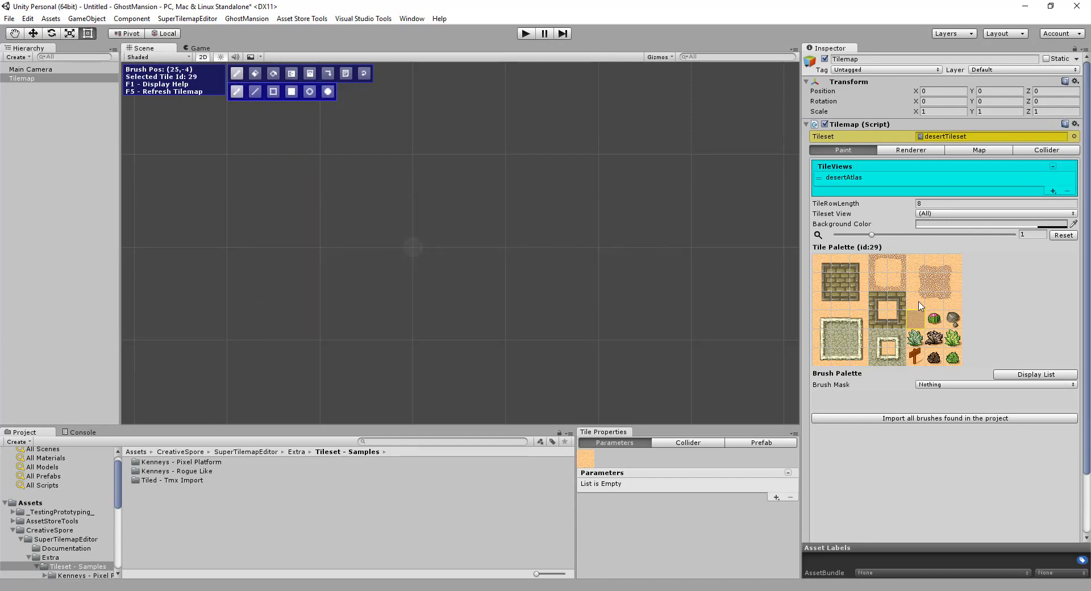
{"action": "left_click", "coordinate": [921, 304]}
{"action": "left_click", "coordinate": [932, 289]}
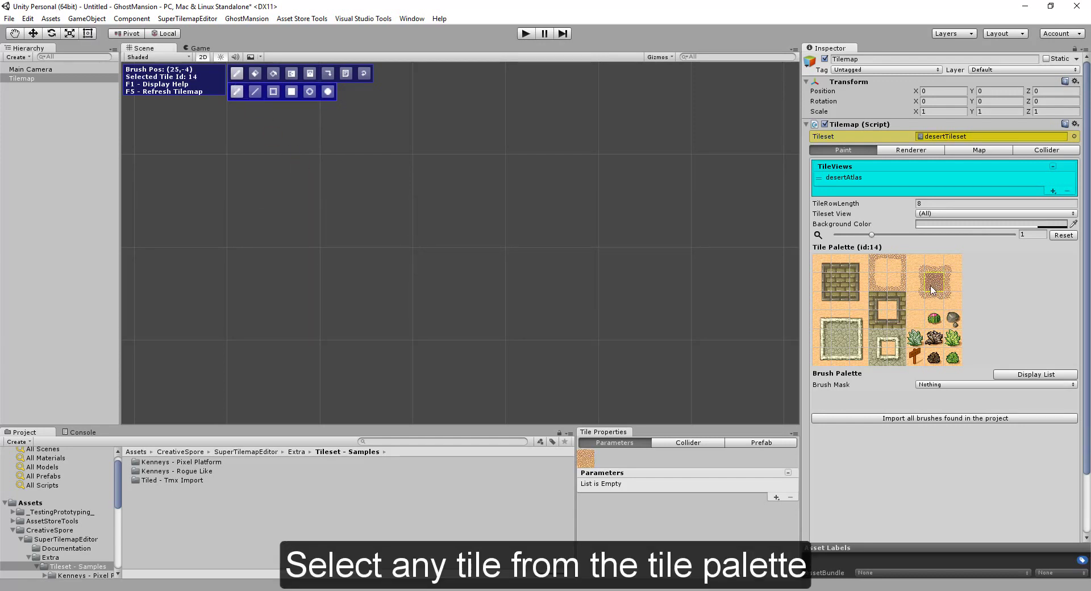
{"action": "left_click", "coordinate": [920, 316]}
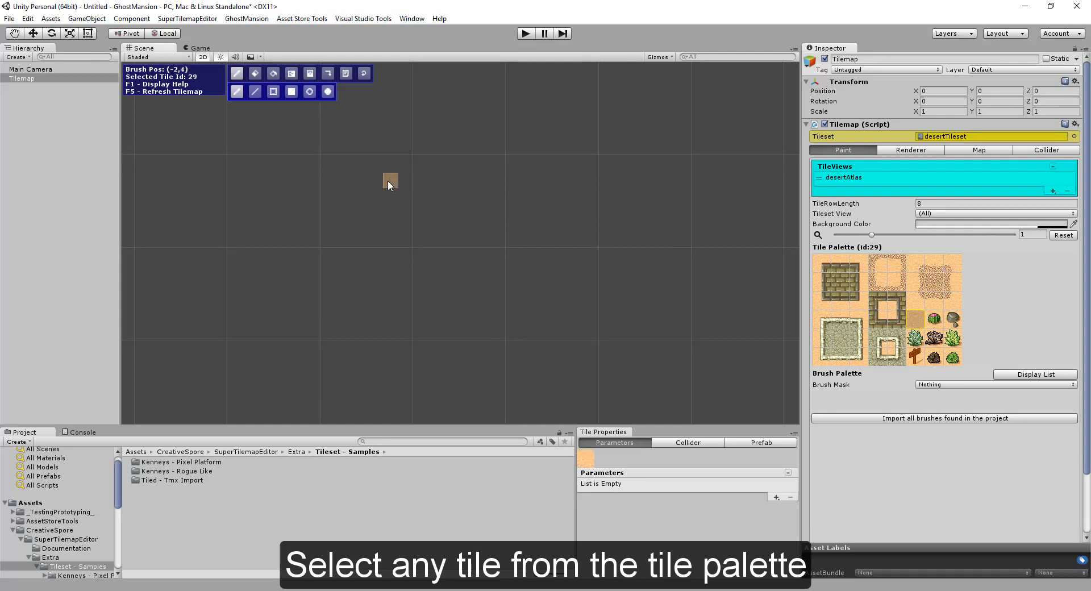
Paint a ring of sand tile 29, then flood fill inside and outside it to cover the map
{"action": "mouse_move", "coordinate": [388, 180]}
{"action": "left_mouse_down"}
{"action": "mouse_move", "coordinate": [384, 292]}
{"action": "mouse_move", "coordinate": [500, 245]}
{"action": "mouse_move", "coordinate": [406, 189]}
{"action": "left_mouse_up"}
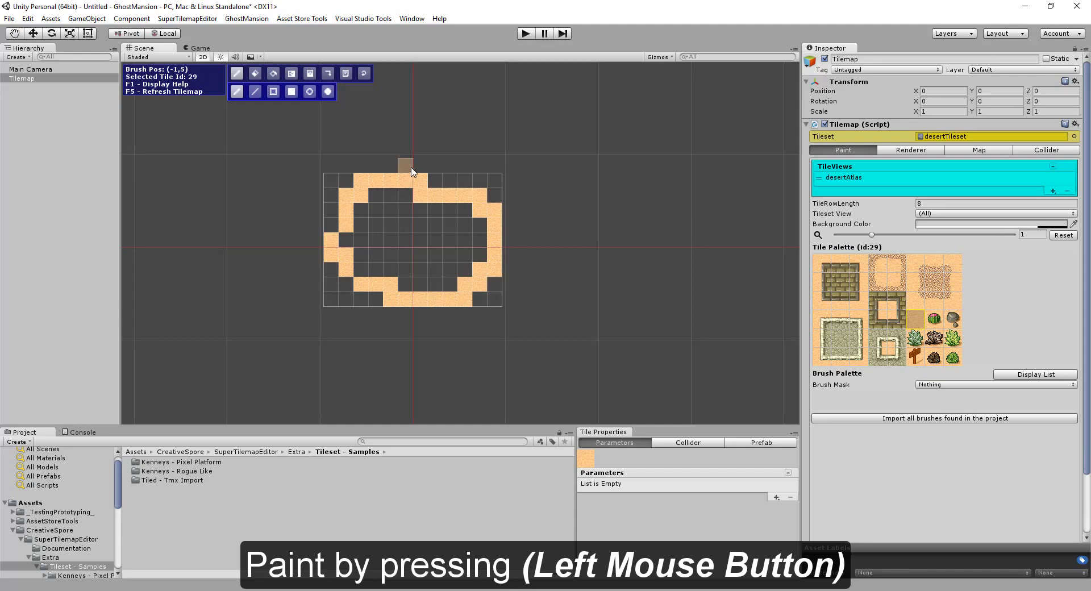
{"action": "left_click_drag", "start_coordinate": [456, 203], "coordinate": [507, 200]}
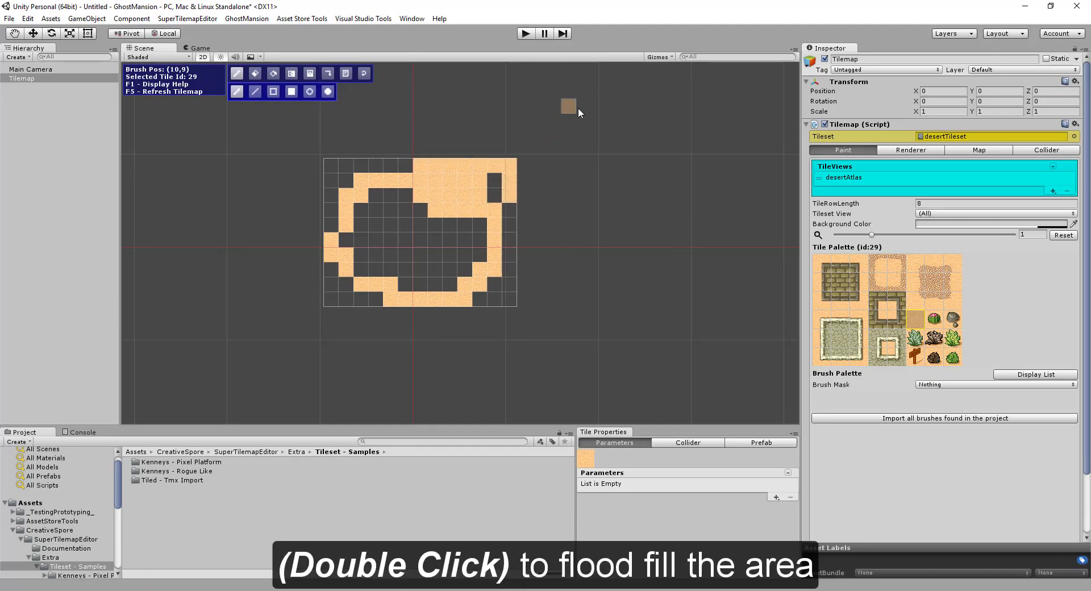
{"action": "double_click", "coordinate": [580, 108]}
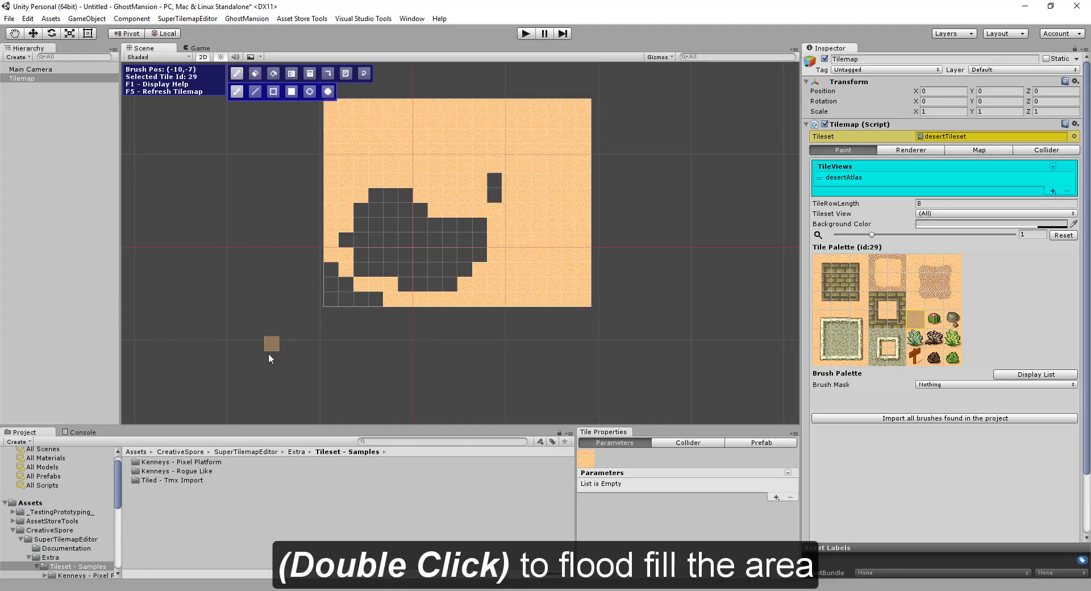
{"action": "left_click", "coordinate": [242, 373]}
{"action": "double_click", "coordinate": [242, 372]}
{"action": "double_click", "coordinate": [413, 254]}
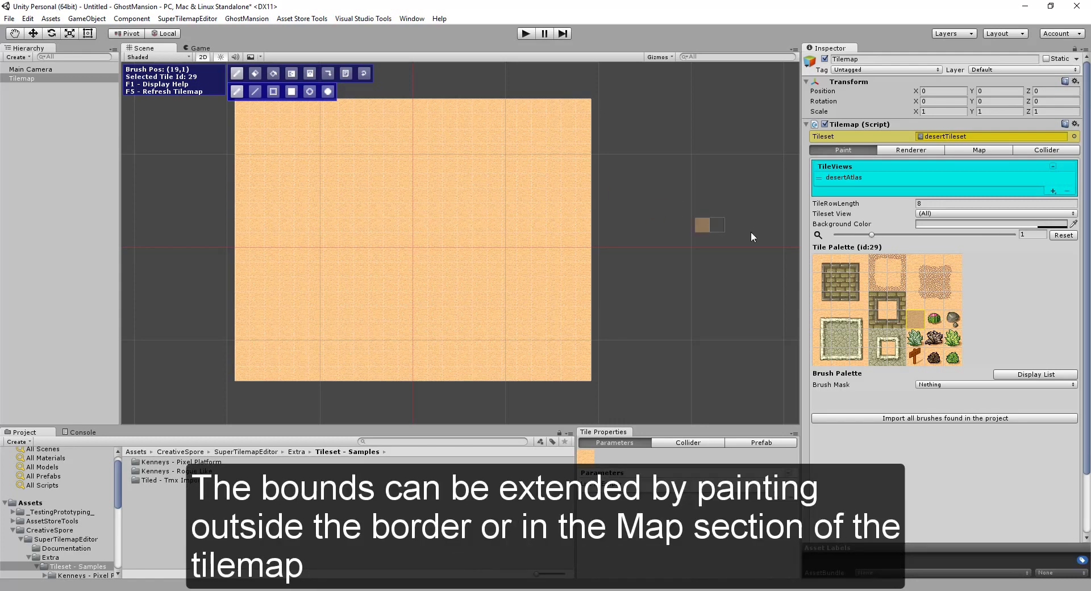
Scatter green bush tiles at several spots across the sand
{"action": "left_click", "coordinate": [936, 319]}
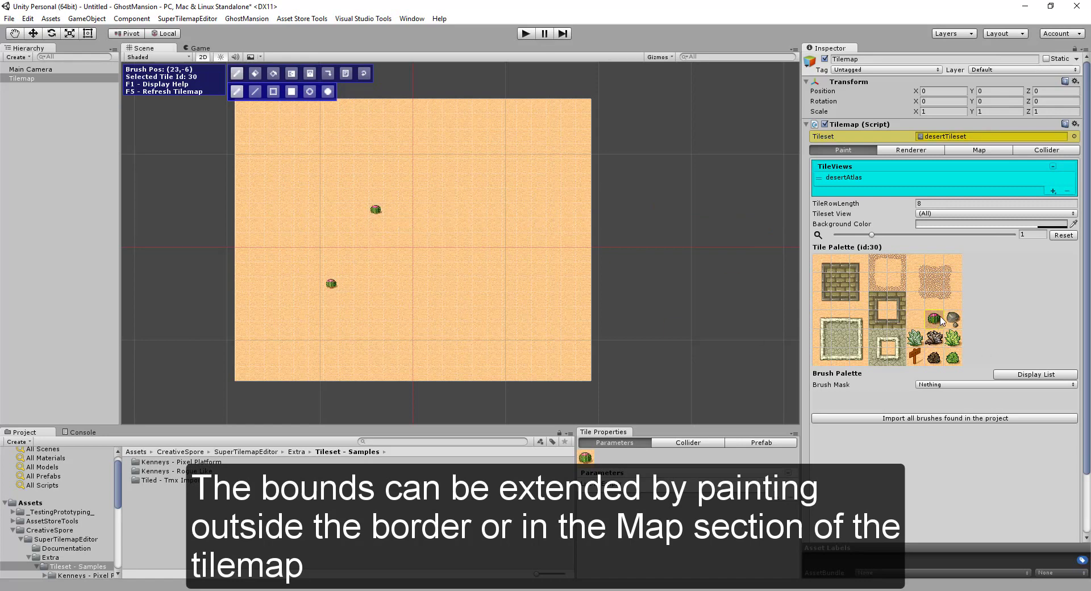
{"action": "left_click_drag", "start_coordinate": [939, 327], "coordinate": [916, 320]}
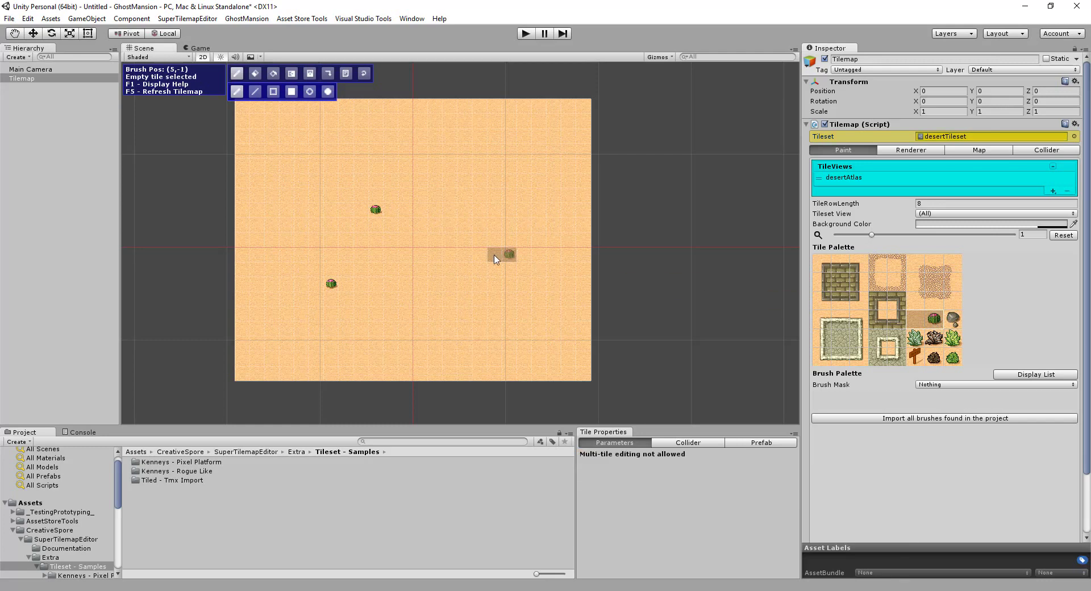
{"action": "left_click", "coordinate": [461, 240]}
{"action": "left_click", "coordinate": [525, 279]}
{"action": "left_click", "coordinate": [510, 161]}
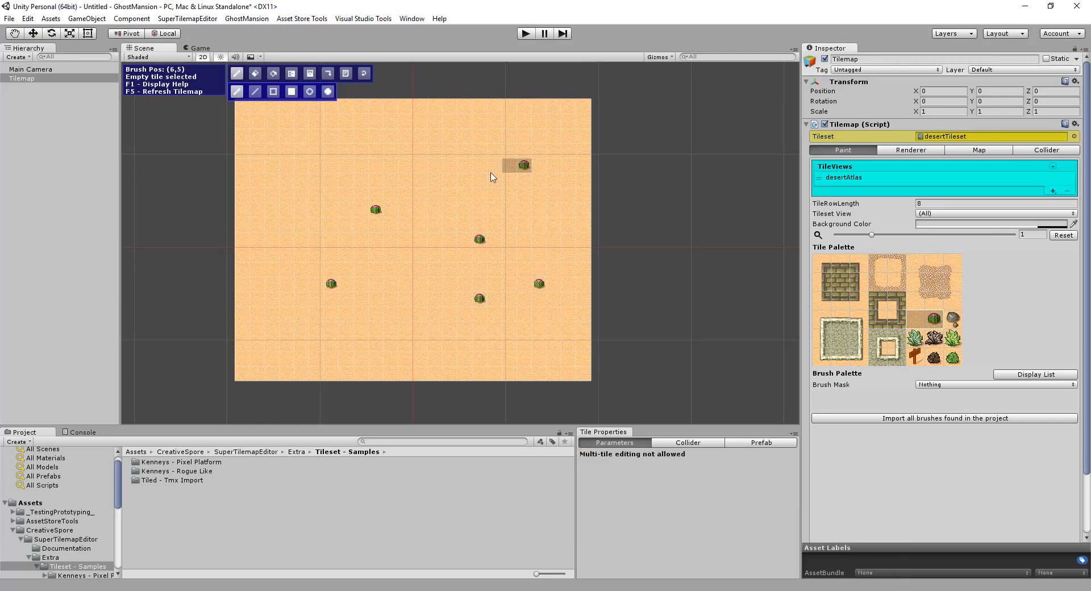
{"action": "left_click", "coordinate": [391, 160]}
Place a dead bush near the map centre and select the rock tile
{"action": "left_click", "coordinate": [939, 340]}
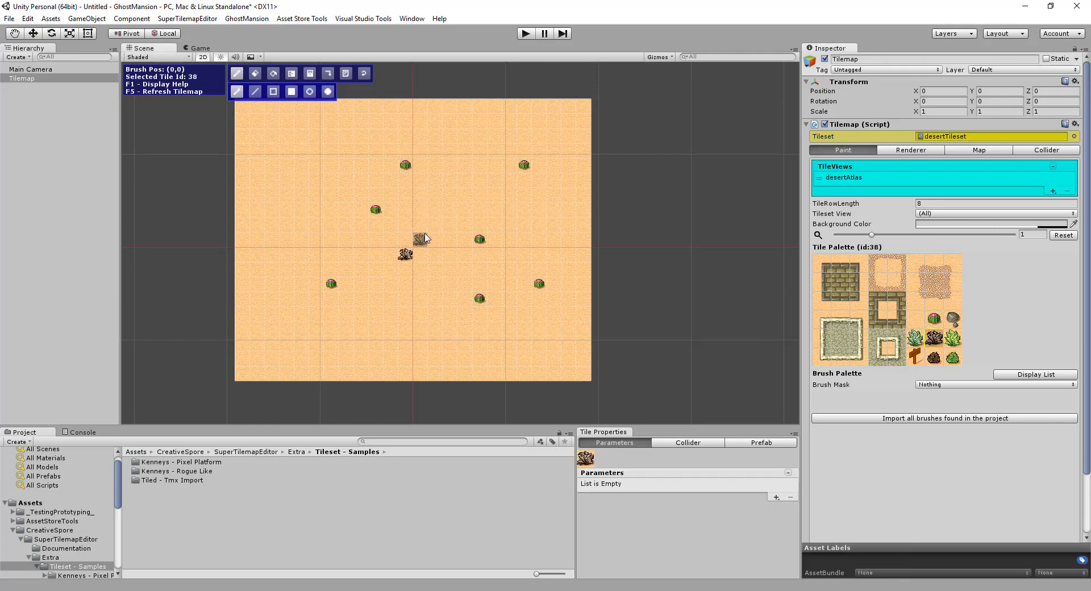
{"action": "left_click", "coordinate": [466, 197]}
{"action": "left_click", "coordinate": [935, 354]}
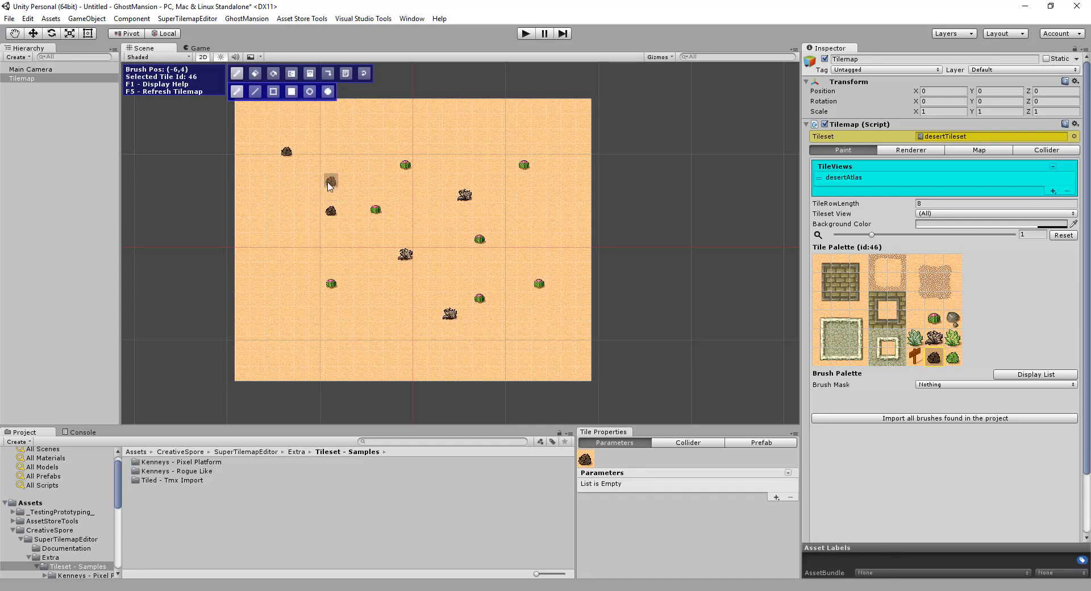
Copy placed bushes and stamp them along a row, then paint agave and rock clusters across the map
{"action": "right_click_drag", "start_coordinate": [408, 219], "coordinate": [404, 220]}
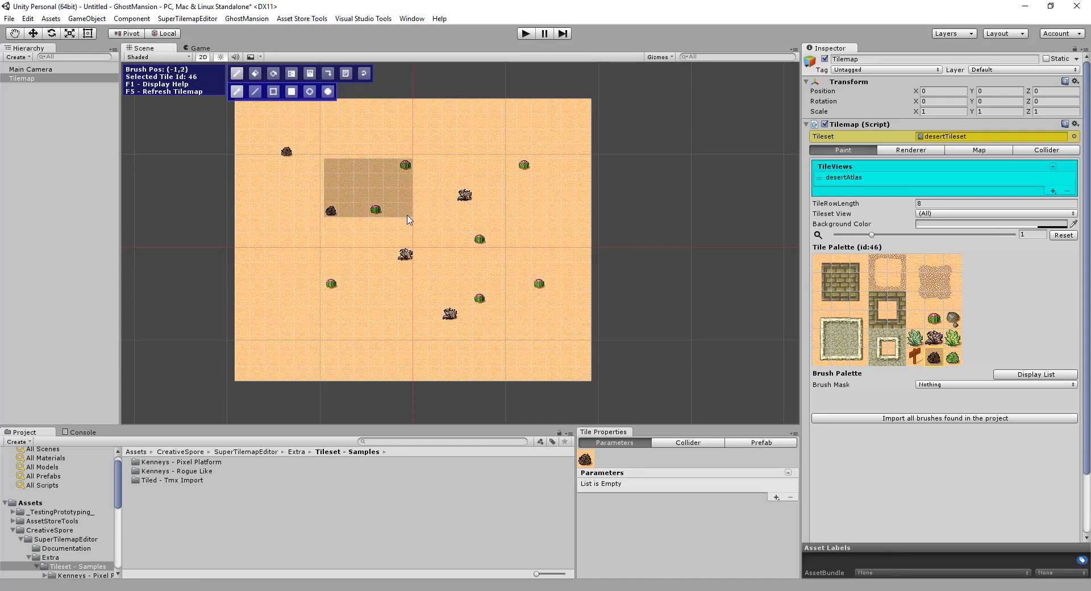
{"action": "mouse_move", "coordinate": [483, 192]}
{"action": "left_mouse_down"}
{"action": "mouse_move", "coordinate": [423, 192]}
{"action": "mouse_move", "coordinate": [436, 262]}
{"action": "mouse_move", "coordinate": [487, 304]}
{"action": "mouse_move", "coordinate": [690, 211]}
{"action": "mouse_move", "coordinate": [676, 307]}
{"action": "mouse_move", "coordinate": [571, 321]}
{"action": "mouse_move", "coordinate": [585, 193]}
{"action": "mouse_move", "coordinate": [554, 193]}
{"action": "left_mouse_up"}
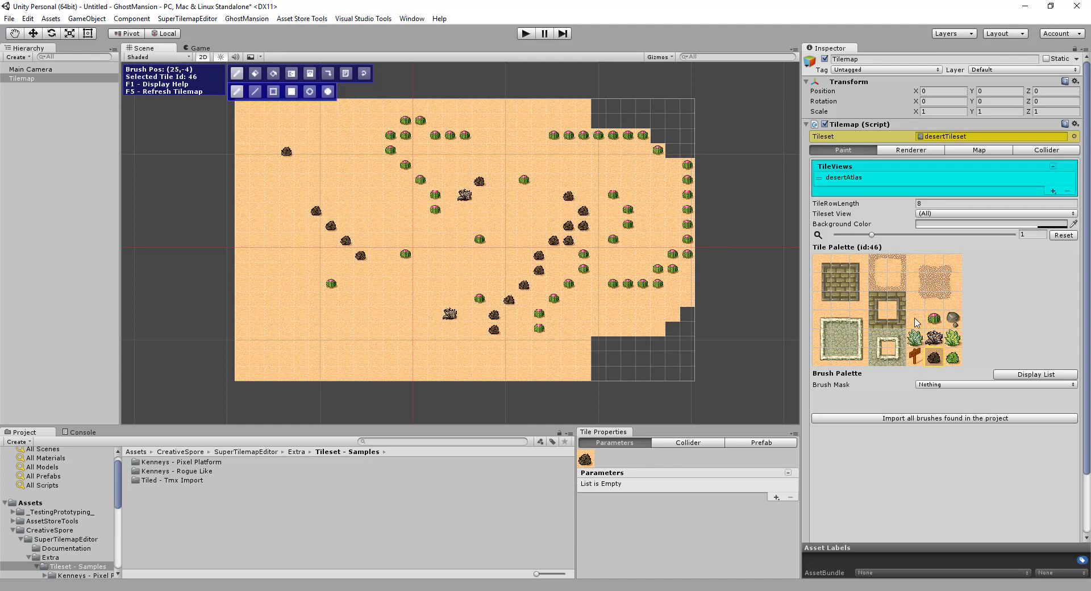
{"action": "left_click_drag", "start_coordinate": [916, 323], "coordinate": [938, 344]}
{"action": "mouse_move", "coordinate": [370, 321]}
{"action": "left_mouse_down"}
{"action": "mouse_move", "coordinate": [425, 249]}
{"action": "mouse_move", "coordinate": [318, 210]}
{"action": "mouse_move", "coordinate": [341, 285]}
{"action": "mouse_move", "coordinate": [273, 182]}
{"action": "mouse_move", "coordinate": [390, 165]}
{"action": "left_mouse_up"}
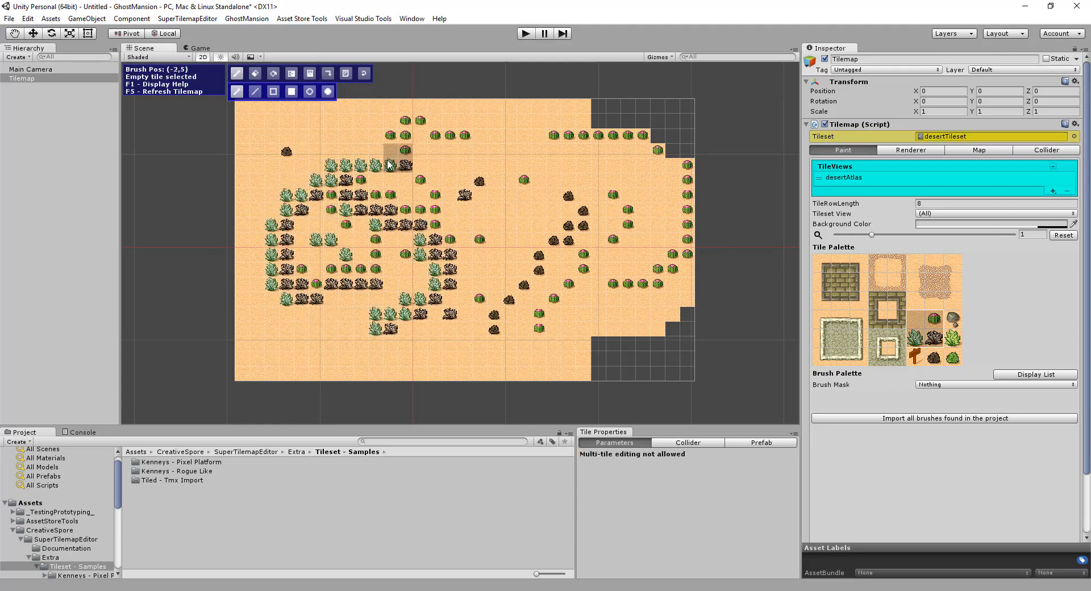
{"action": "right_click", "coordinate": [494, 165]}
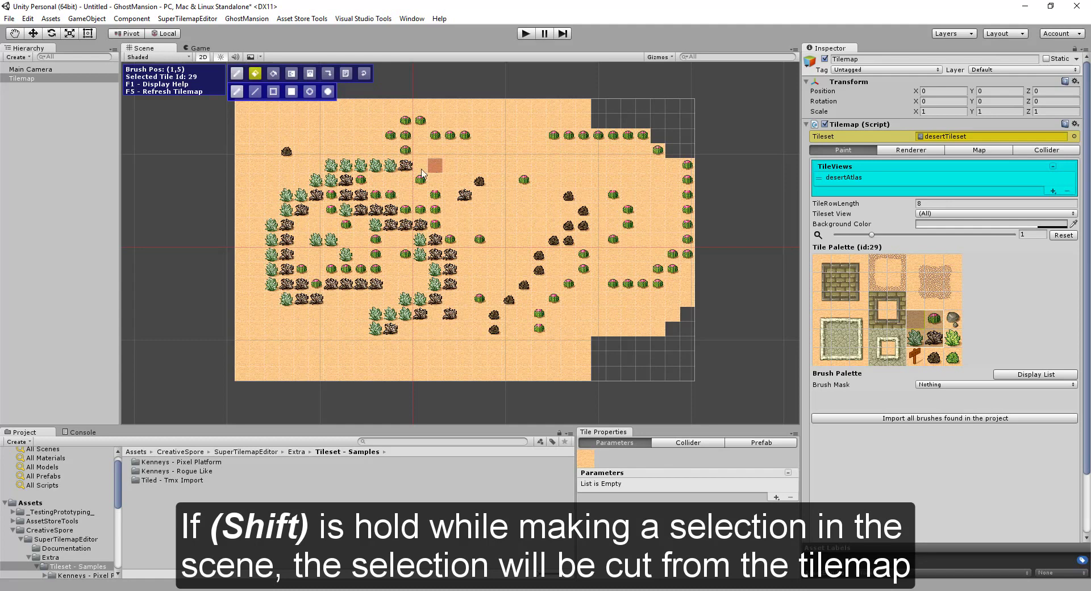
Cut a 6x6 block of plants, paste it at the top-right corner, and erase a rounded patch on the left
{"action": "key", "text": "shift"}
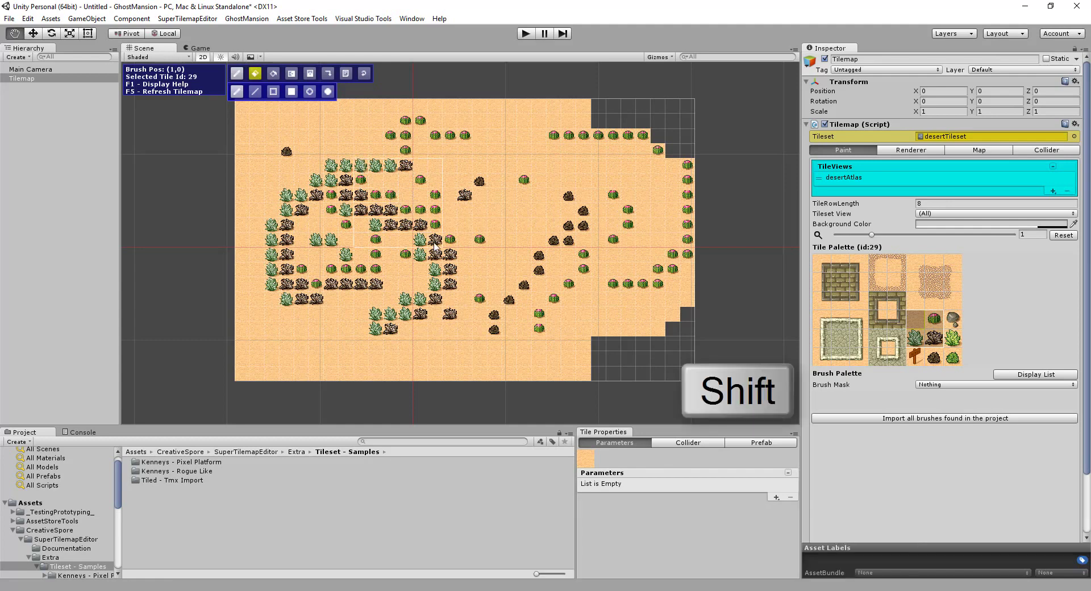
{"action": "right_click_drag", "start_coordinate": [359, 165], "coordinate": [436, 242], "text": "shift"}
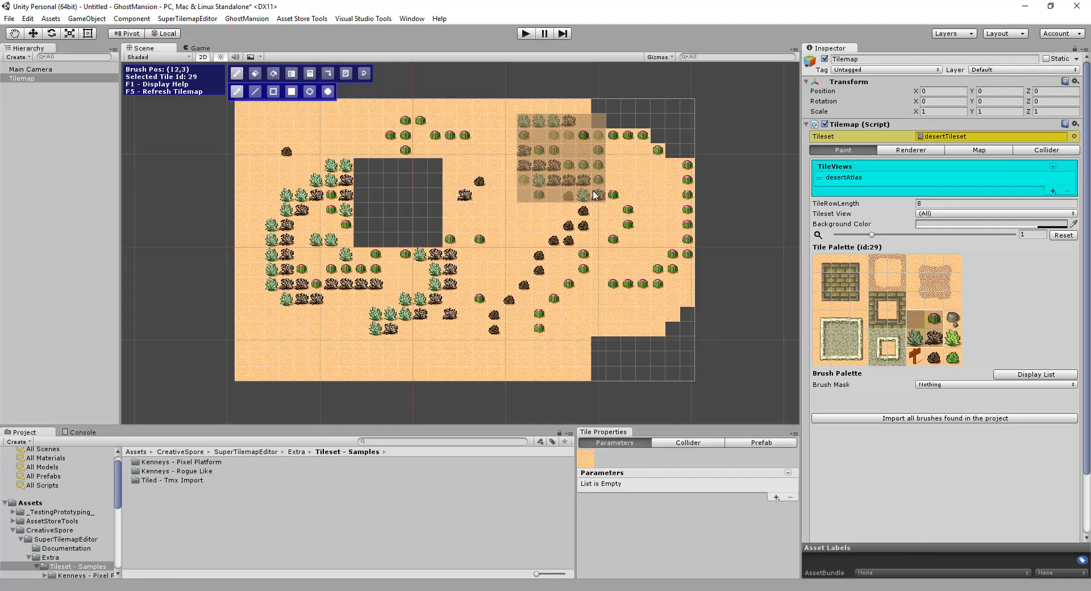
{"action": "left_click", "coordinate": [762, 149]}
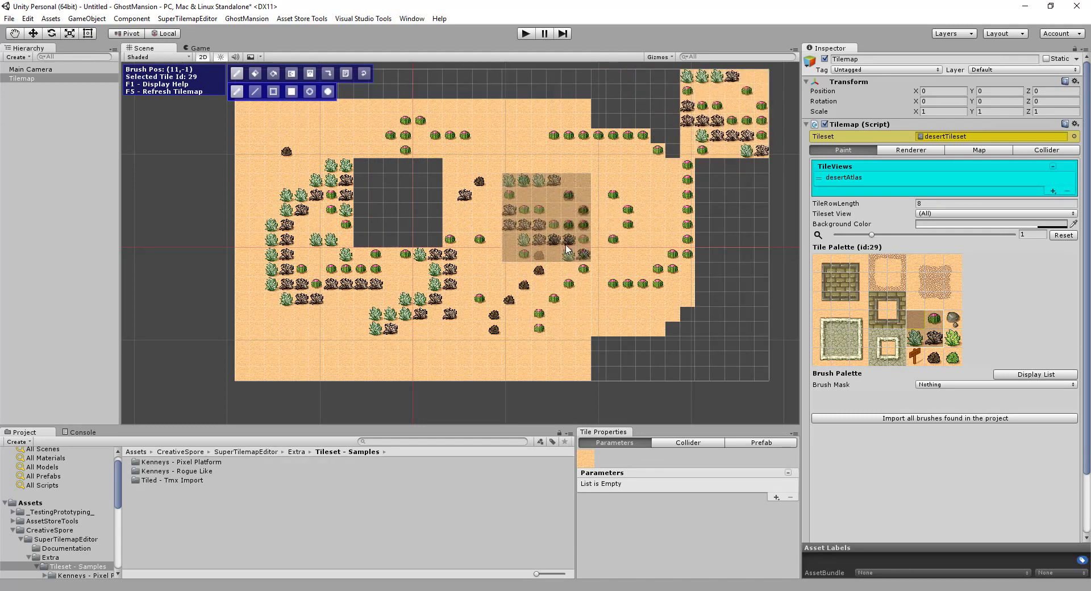
{"action": "right_click", "coordinate": [543, 219]}
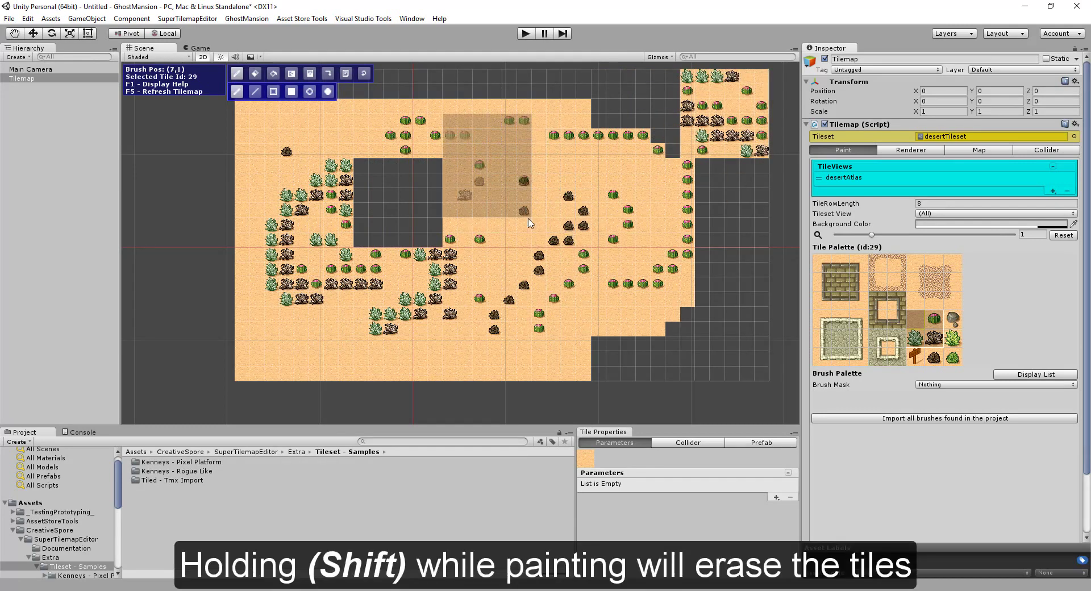
{"action": "mouse_move", "coordinate": [528, 224]}
{"action": "left_mouse_down", "text": "shift"}
{"action": "mouse_move", "coordinate": [433, 278]}
{"action": "mouse_move", "coordinate": [472, 273]}
{"action": "mouse_move", "coordinate": [559, 225]}
{"action": "mouse_move", "coordinate": [405, 244]}
{"action": "left_mouse_up", "text": "shift"}
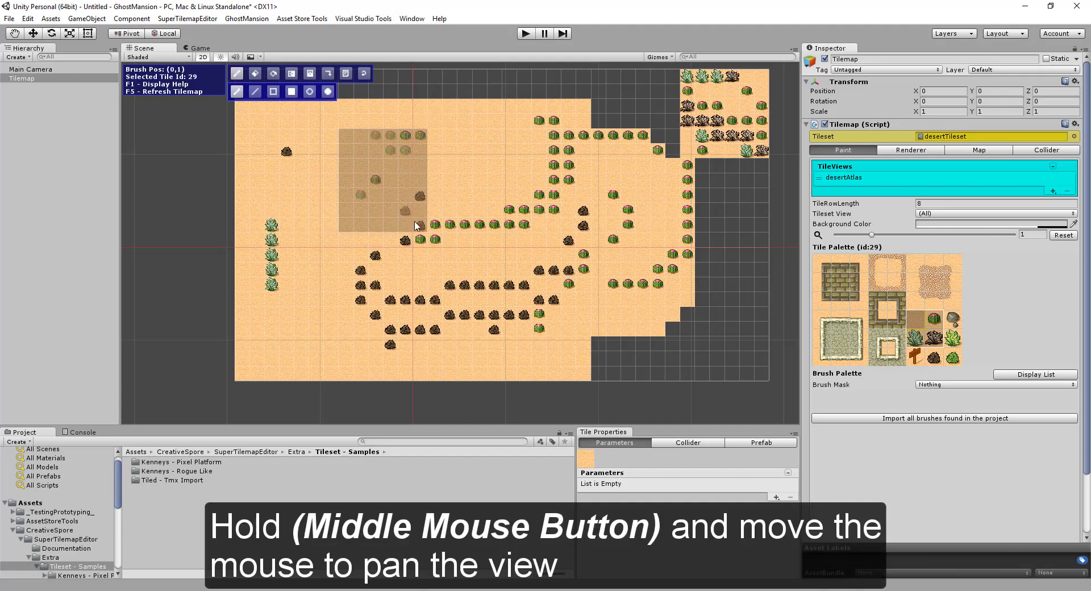
Reset to the single sand tile, pan around the tilemap, and switch to the Line brush
{"action": "right_click", "coordinate": [503, 197]}
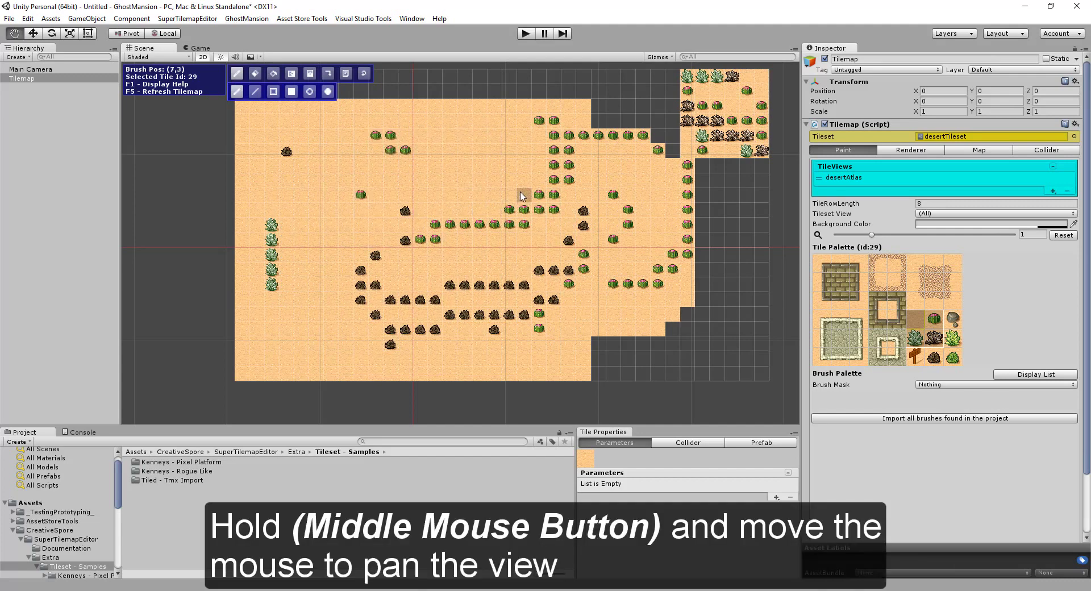
{"action": "middle_click_drag", "start_coordinate": [520, 196], "coordinate": [517, 239]}
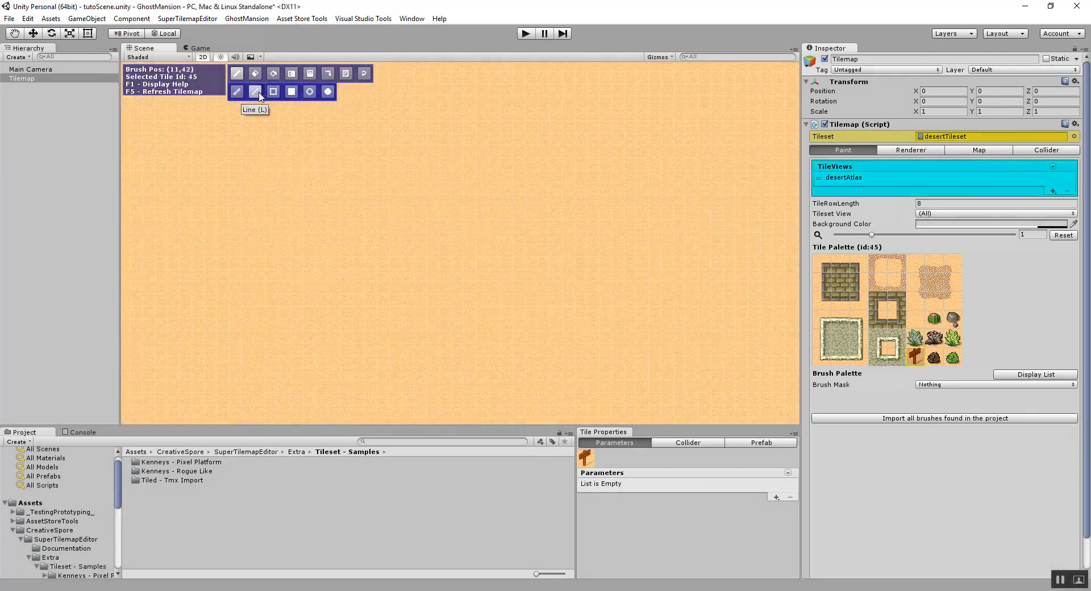
{"action": "left_click", "coordinate": [259, 94]}
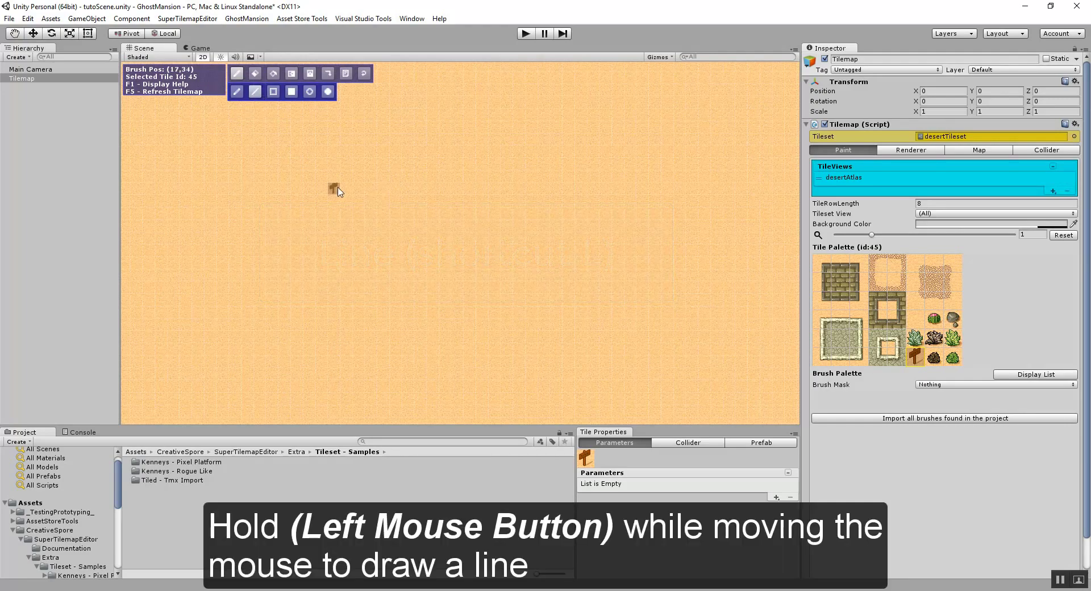
Draw a horizontal and a diagonal line of tile 45 signposts across the sand
{"action": "mouse_move", "coordinate": [337, 191]}
{"action": "left_mouse_down"}
{"action": "mouse_move", "coordinate": [245, 205]}
{"action": "mouse_move", "coordinate": [557, 196]}
{"action": "mouse_move", "coordinate": [601, 220]}
{"action": "left_mouse_up"}
{"action": "mouse_move", "coordinate": [318, 305]}
{"action": "left_mouse_down"}
{"action": "mouse_move", "coordinate": [467, 307]}
{"action": "mouse_move", "coordinate": [390, 262]}
{"action": "mouse_move", "coordinate": [409, 360]}
{"action": "mouse_move", "coordinate": [260, 348]}
{"action": "left_mouse_up"}
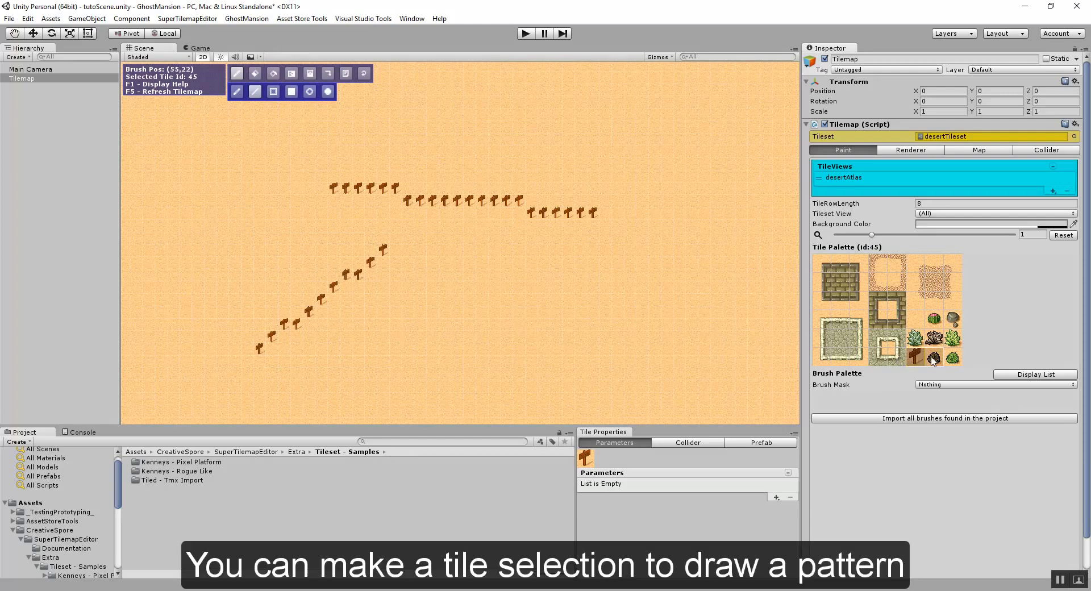
Draw a repeating signpost-rock-bush line, then preview a diagonal line using a 3x3 palette block
{"action": "left_click_drag", "start_coordinate": [915, 357], "coordinate": [956, 361]}
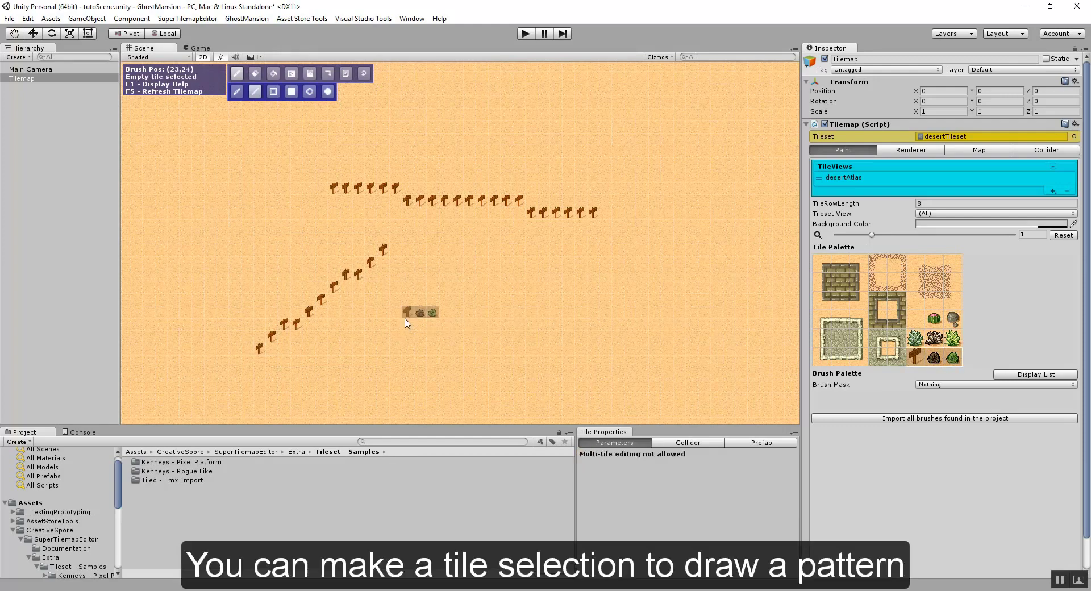
{"action": "mouse_move", "coordinate": [492, 312]}
{"action": "left_mouse_down"}
{"action": "mouse_move", "coordinate": [714, 312]}
{"action": "mouse_move", "coordinate": [411, 364]}
{"action": "mouse_move", "coordinate": [468, 314]}
{"action": "left_mouse_up"}
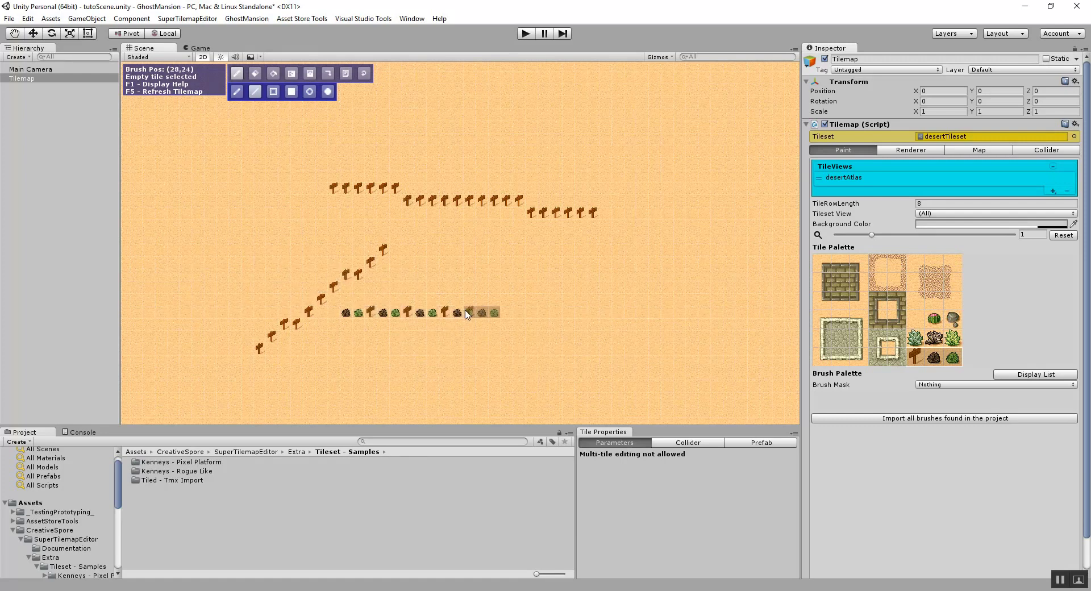
{"action": "left_click_drag", "start_coordinate": [920, 321], "coordinate": [957, 359]}
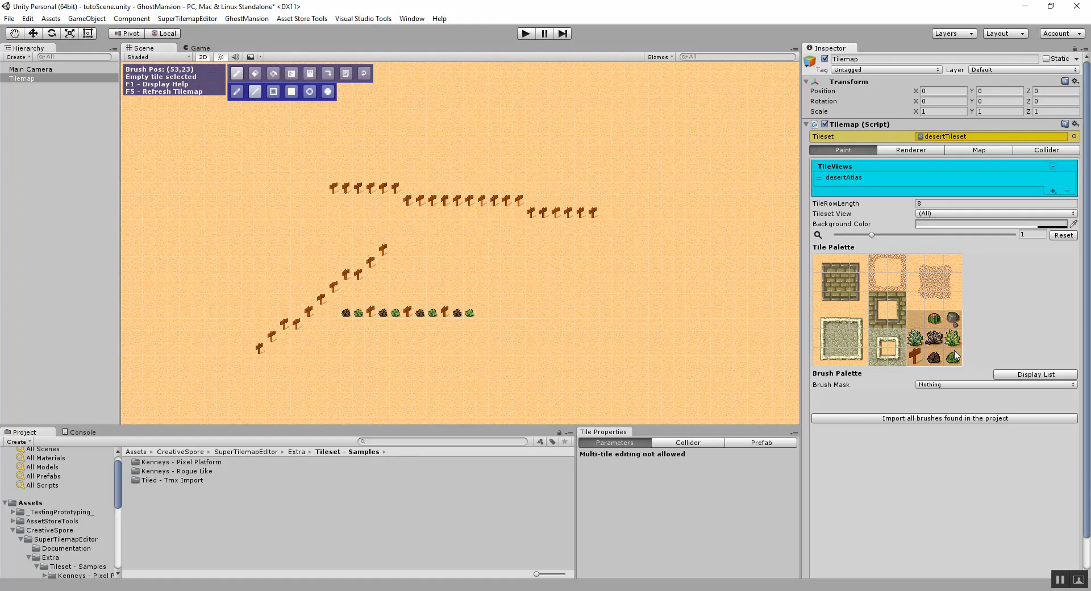
{"action": "mouse_move", "coordinate": [487, 373]}
{"action": "left_mouse_down"}
{"action": "mouse_move", "coordinate": [678, 287]}
{"action": "mouse_move", "coordinate": [576, 365]}
{"action": "mouse_move", "coordinate": [422, 390]}
{"action": "left_mouse_up"}
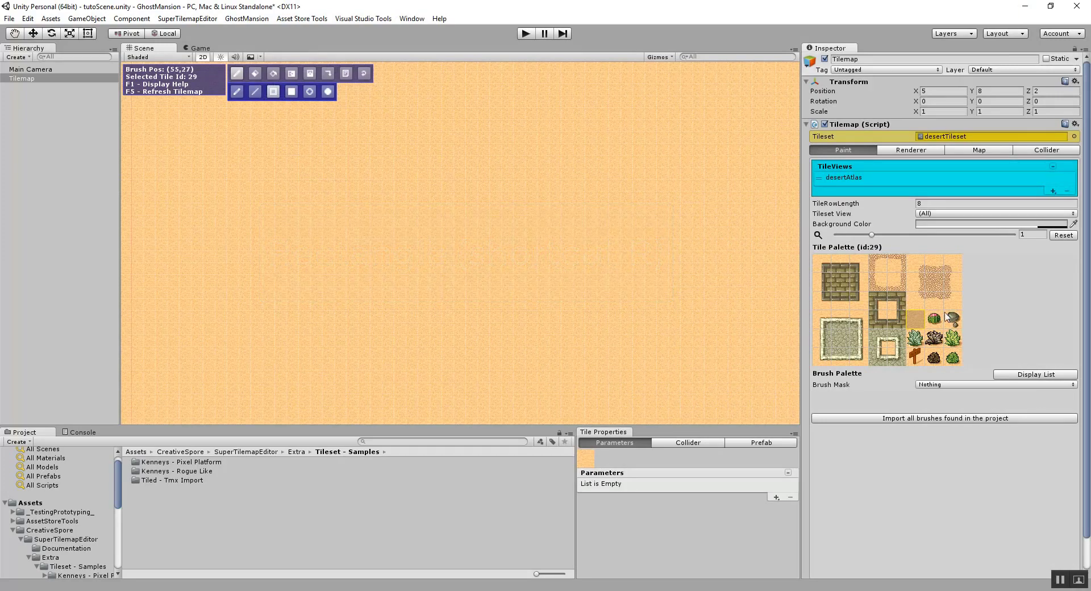
Draw a large outline of patterned sand tile 14, then a square and another overlapping outline
{"action": "left_click", "coordinate": [937, 287]}
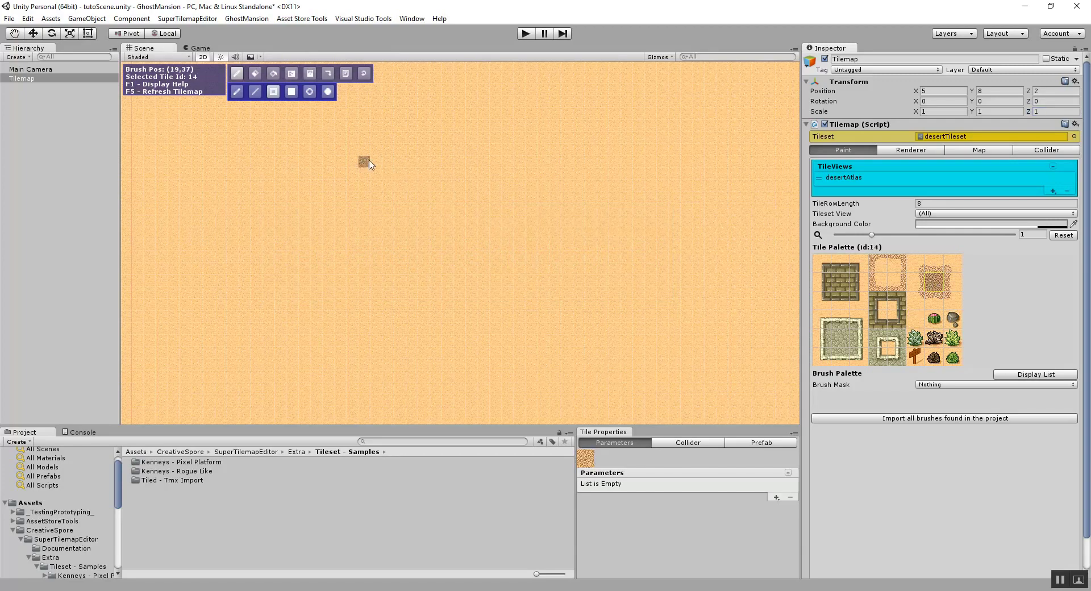
{"action": "left_click_drag", "start_coordinate": [369, 160], "coordinate": [597, 349]}
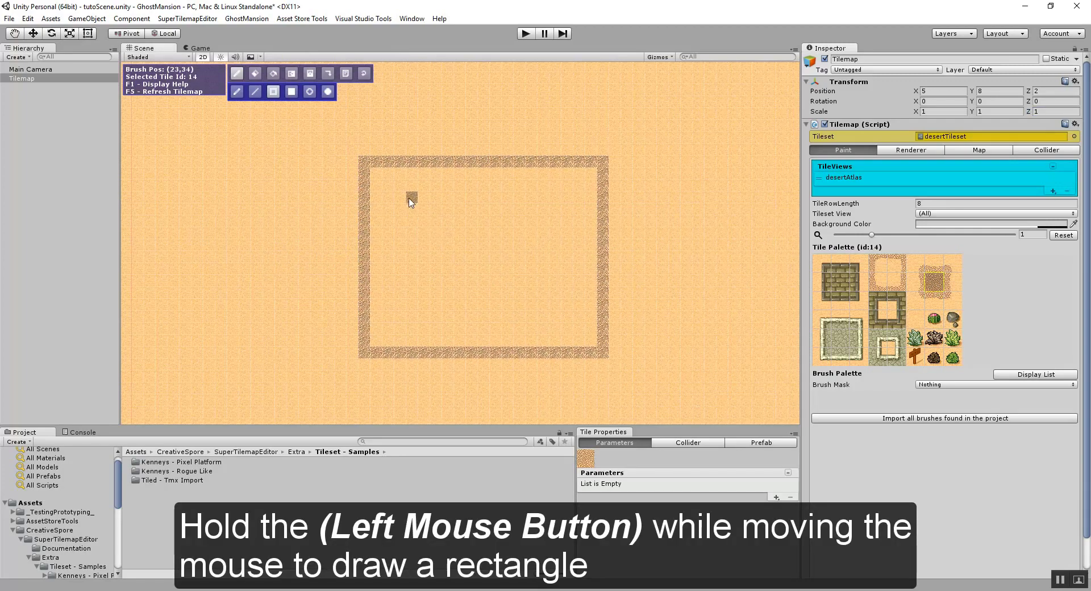
{"action": "mouse_move", "coordinate": [412, 202]}
{"action": "left_mouse_down"}
{"action": "mouse_move", "coordinate": [534, 301]}
{"action": "mouse_move", "coordinate": [499, 249]}
{"action": "left_mouse_up"}
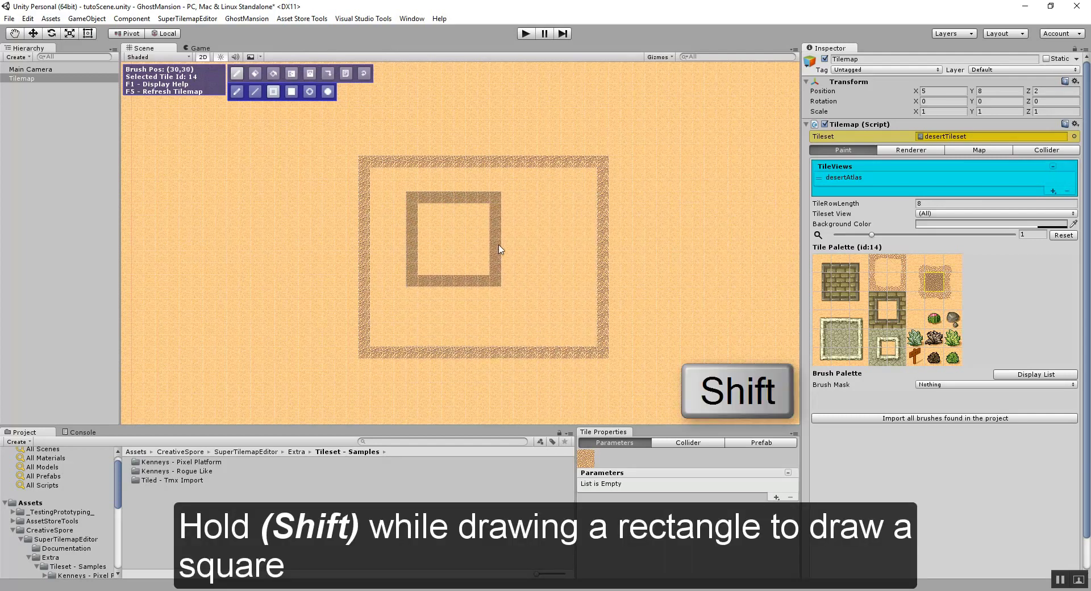
{"action": "mouse_move", "coordinate": [499, 248]}
{"action": "left_mouse_down", "text": "shift"}
{"action": "mouse_move", "coordinate": [541, 304]}
{"action": "mouse_move", "coordinate": [492, 279]}
{"action": "mouse_move", "coordinate": [568, 334]}
{"action": "mouse_move", "coordinate": [464, 159]}
{"action": "mouse_move", "coordinate": [523, 235]}
{"action": "left_mouse_up", "text": "shift"}
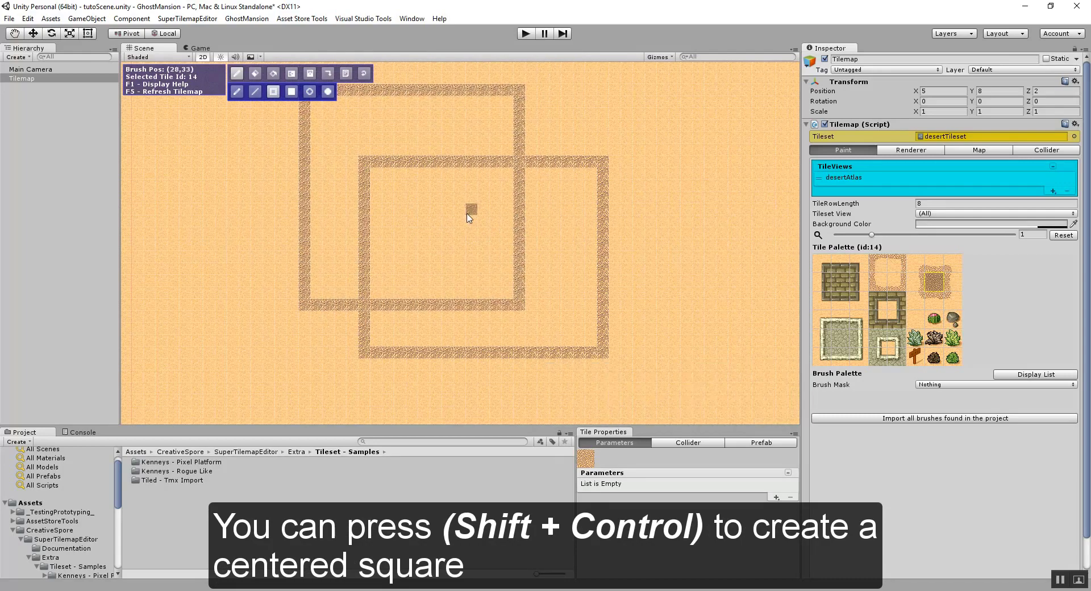
Paint two overlapping filled rectangles of tile 14 using the Filled Rectangle brush
{"action": "left_click", "coordinate": [289, 93]}
{"action": "key", "text": "r"}
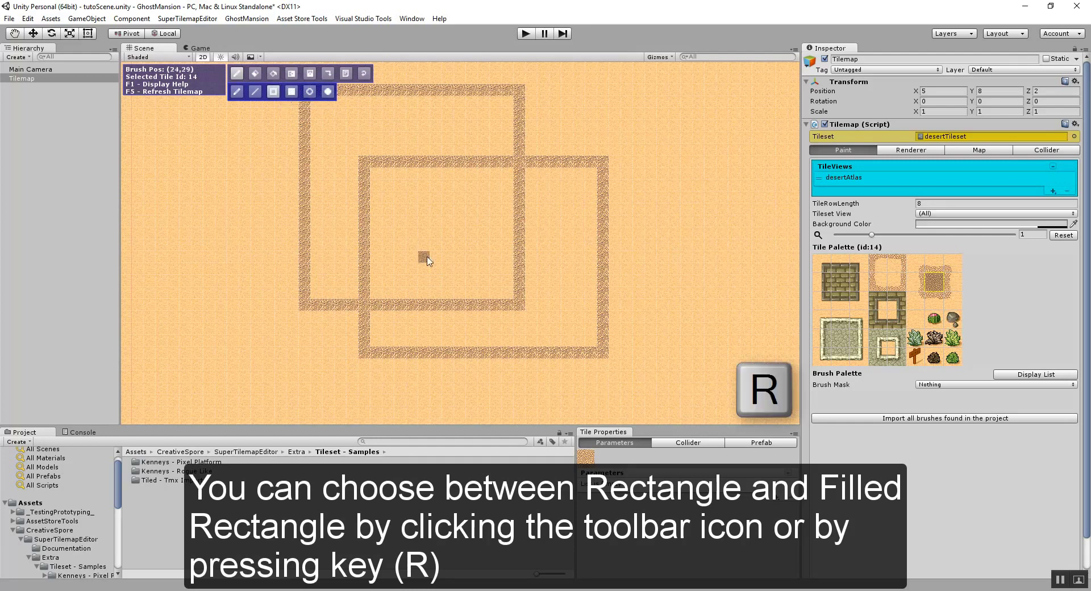
{"action": "left_click_drag", "start_coordinate": [398, 182], "coordinate": [555, 315]}
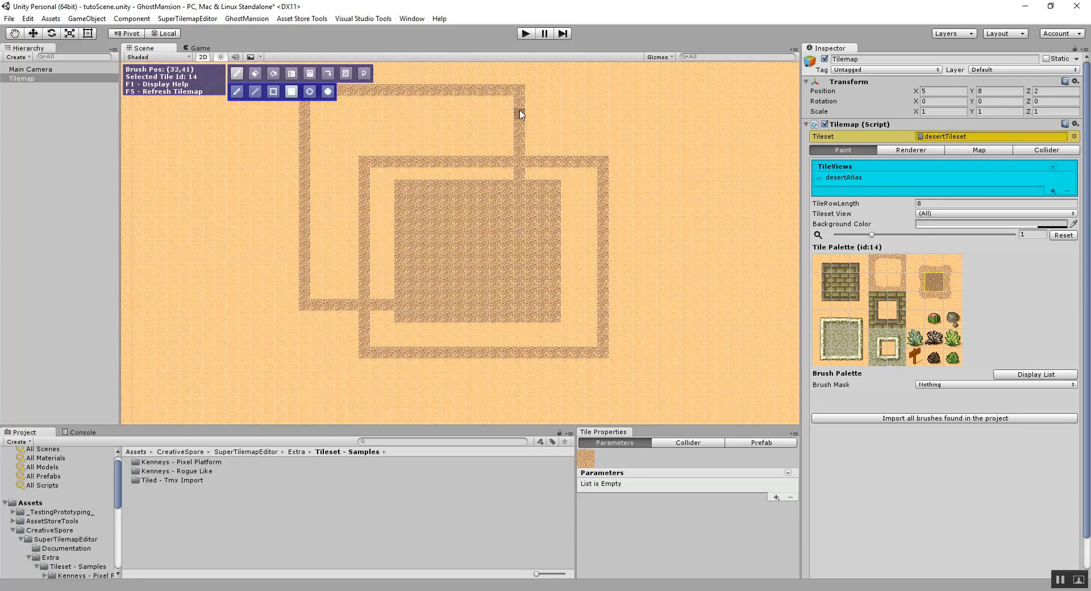
{"action": "left_click_drag", "start_coordinate": [520, 114], "coordinate": [669, 260]}
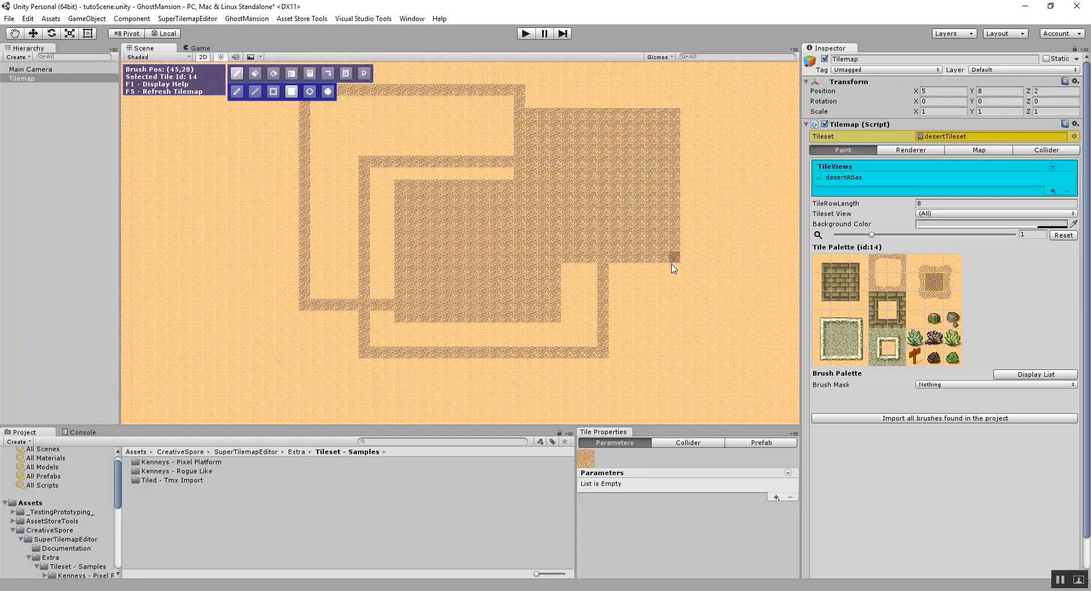
{"action": "left_click_drag", "start_coordinate": [936, 336], "coordinate": [954, 357]}
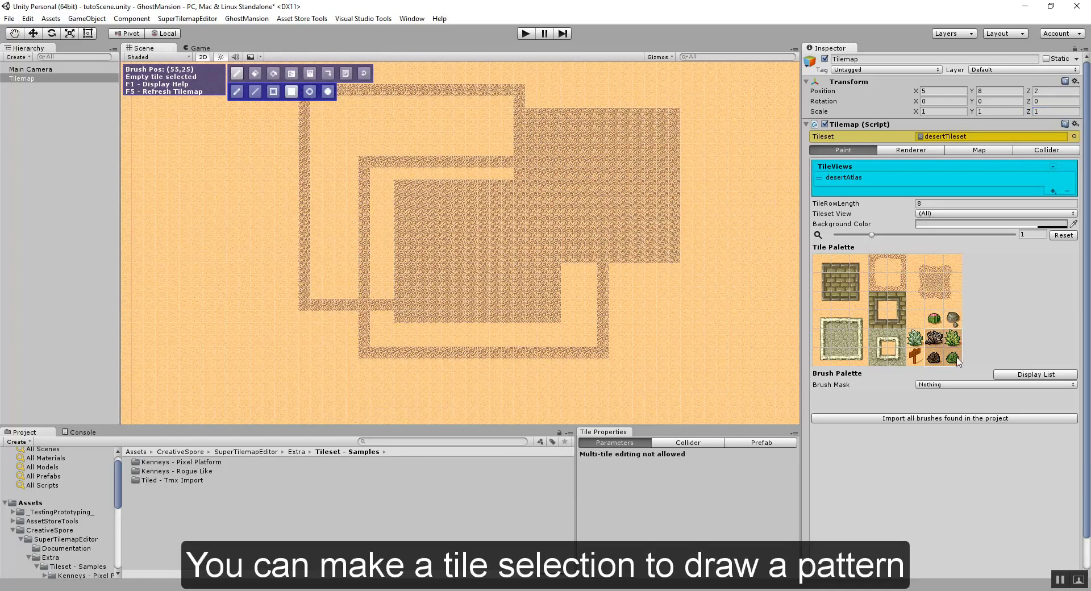
Paint two plant-pattern rectangles, then a 9-sliced 2x2 sand-block rectangle on the left
{"action": "left_click_drag", "start_coordinate": [660, 368], "coordinate": [769, 190]}
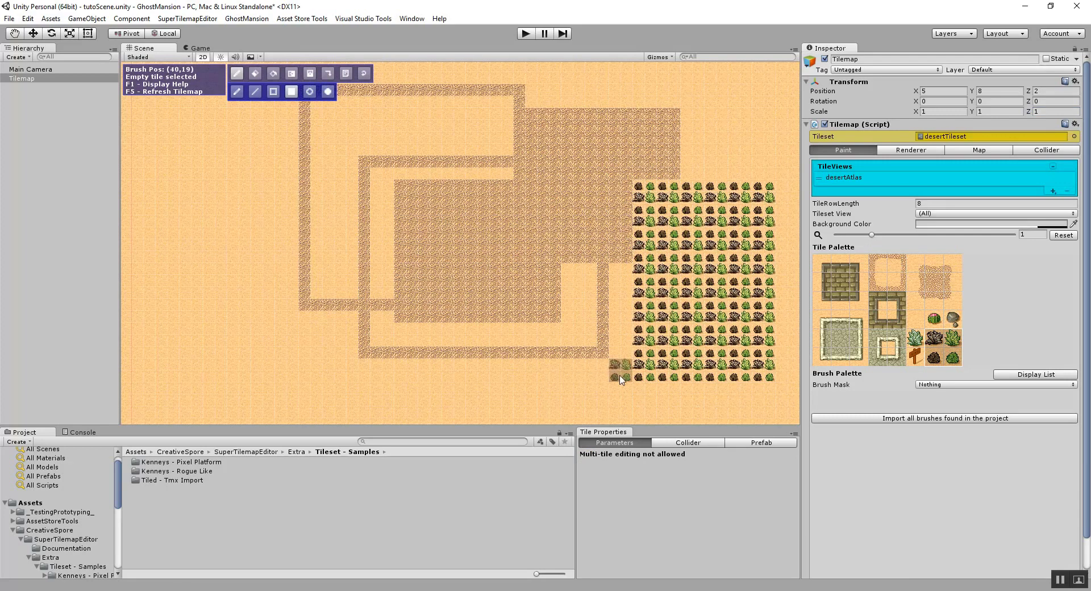
{"action": "left_click_drag", "start_coordinate": [618, 373], "coordinate": [435, 215]}
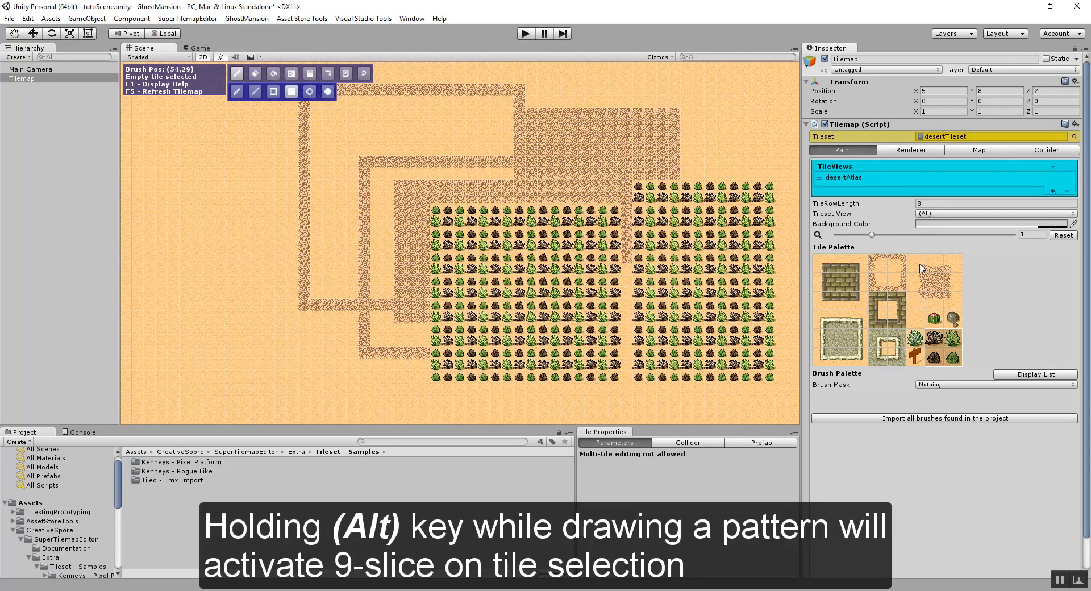
{"action": "left_click_drag", "start_coordinate": [922, 268], "coordinate": [958, 305]}
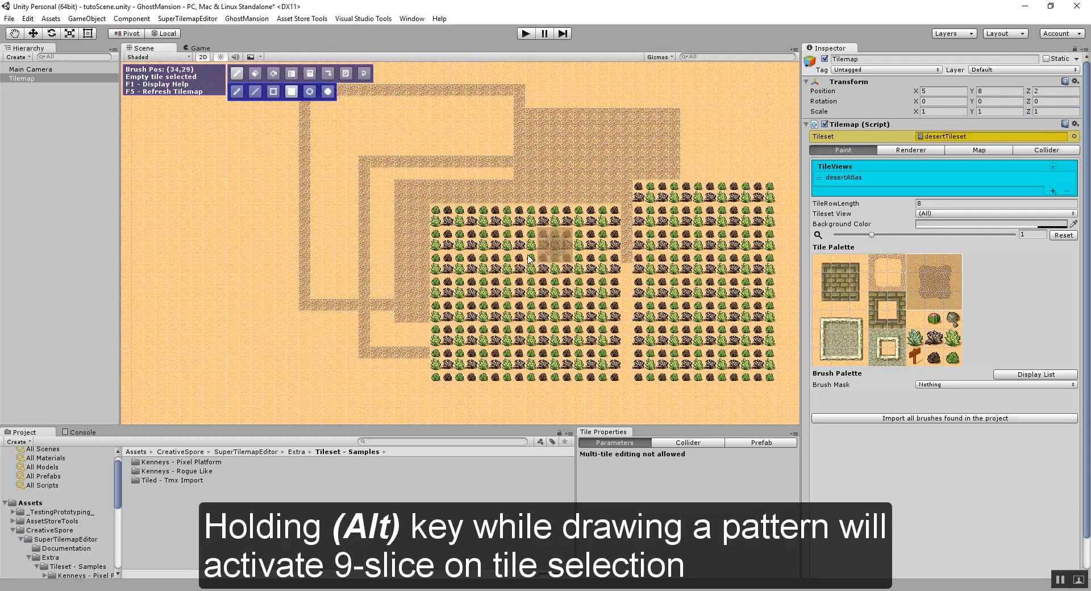
{"action": "middle_click_drag", "start_coordinate": [199, 353], "coordinate": [216, 351]}
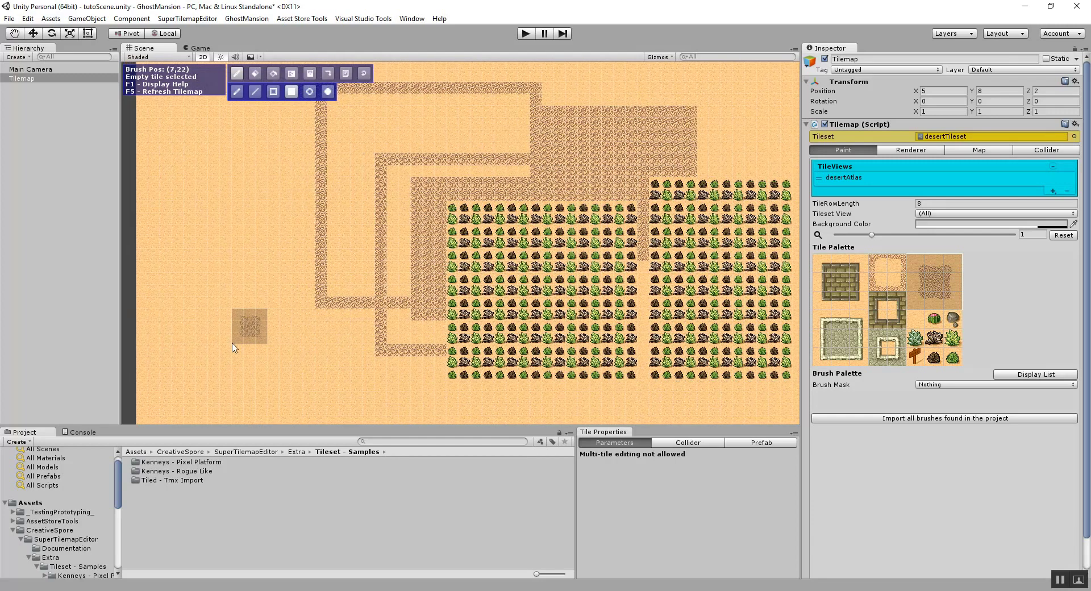
{"action": "mouse_move", "coordinate": [177, 399]}
{"action": "left_mouse_down"}
{"action": "mouse_move", "coordinate": [290, 267]}
{"action": "mouse_move", "coordinate": [339, 248]}
{"action": "left_mouse_up"}
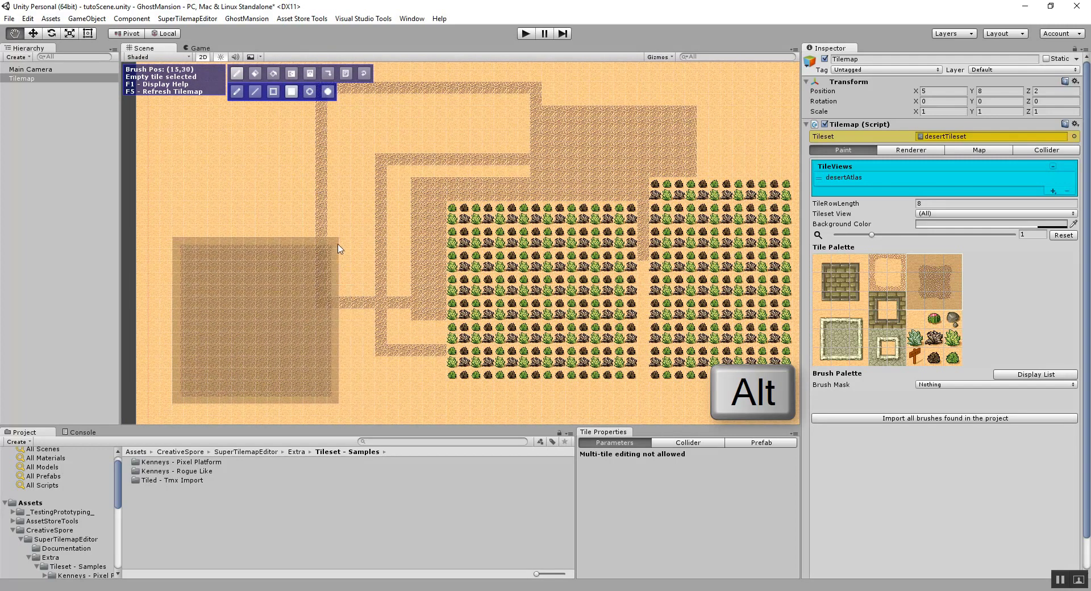
{"action": "mouse_move", "coordinate": [250, 146]}
{"action": "left_mouse_down", "text": "alt"}
{"action": "mouse_move", "coordinate": [375, 273]}
{"action": "mouse_move", "coordinate": [526, 313]}
{"action": "left_mouse_up", "text": "alt"}
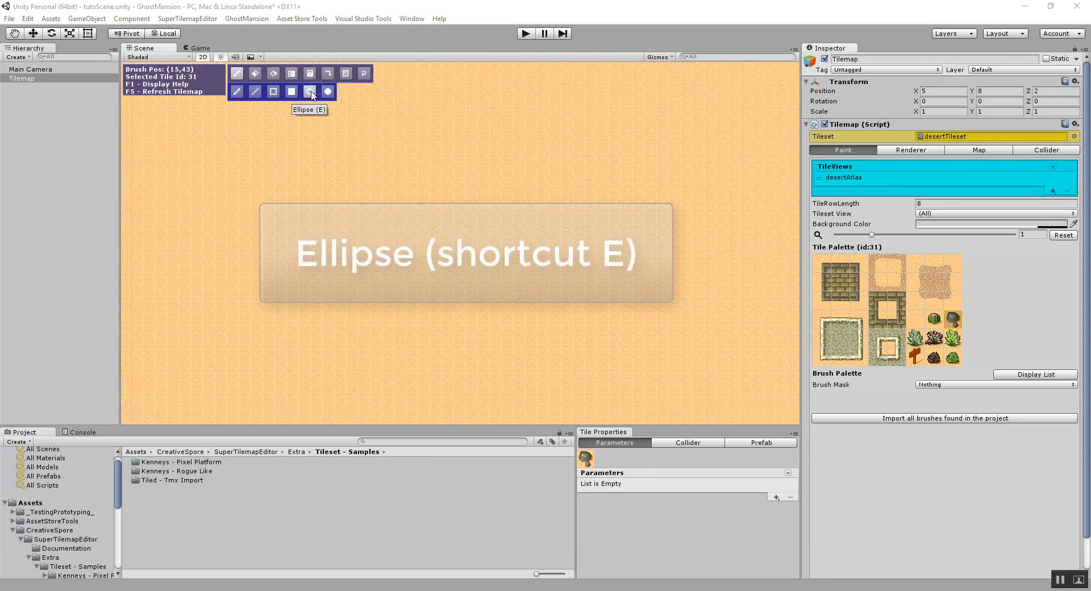
Draw four overlapping rock outlines: a tall oval, a circle to its right, and two more ellipses
{"action": "left_click", "coordinate": [311, 93]}
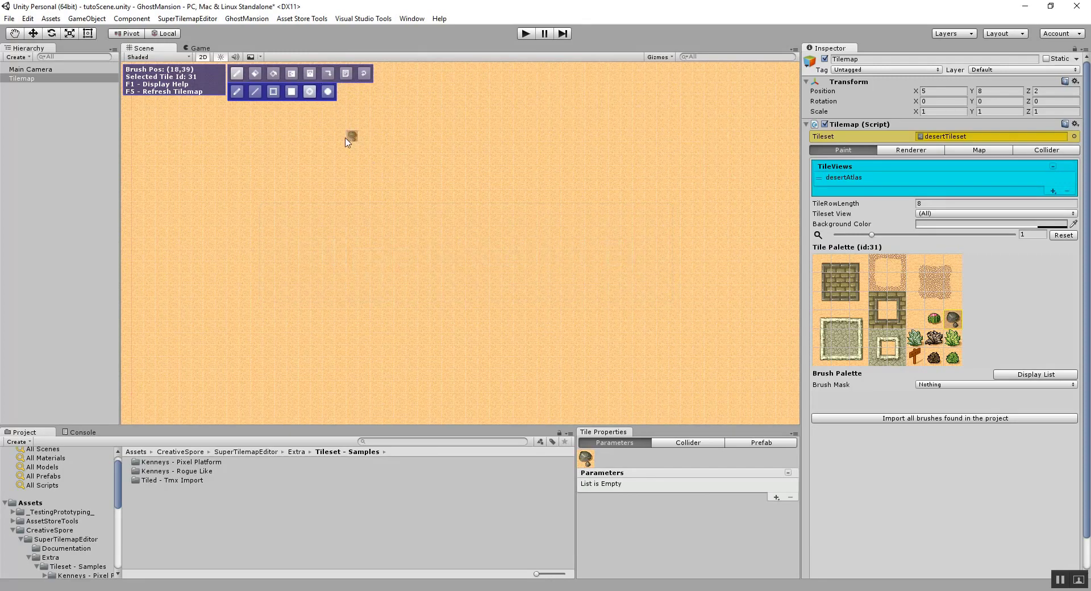
{"action": "mouse_move", "coordinate": [349, 141]}
{"action": "left_mouse_down"}
{"action": "mouse_move", "coordinate": [272, 165]}
{"action": "mouse_move", "coordinate": [219, 345]}
{"action": "left_mouse_up"}
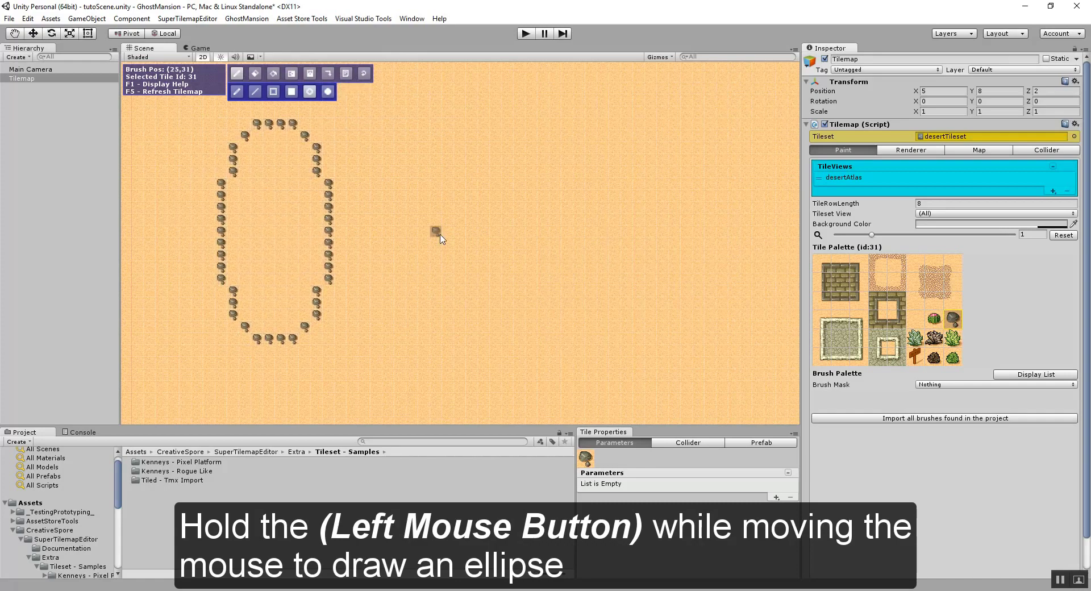
{"action": "mouse_move", "coordinate": [436, 136]}
{"action": "left_mouse_down", "text": "shift"}
{"action": "mouse_move", "coordinate": [591, 315]}
{"action": "mouse_move", "coordinate": [590, 273]}
{"action": "mouse_move", "coordinate": [701, 345]}
{"action": "left_mouse_up", "text": "shift"}
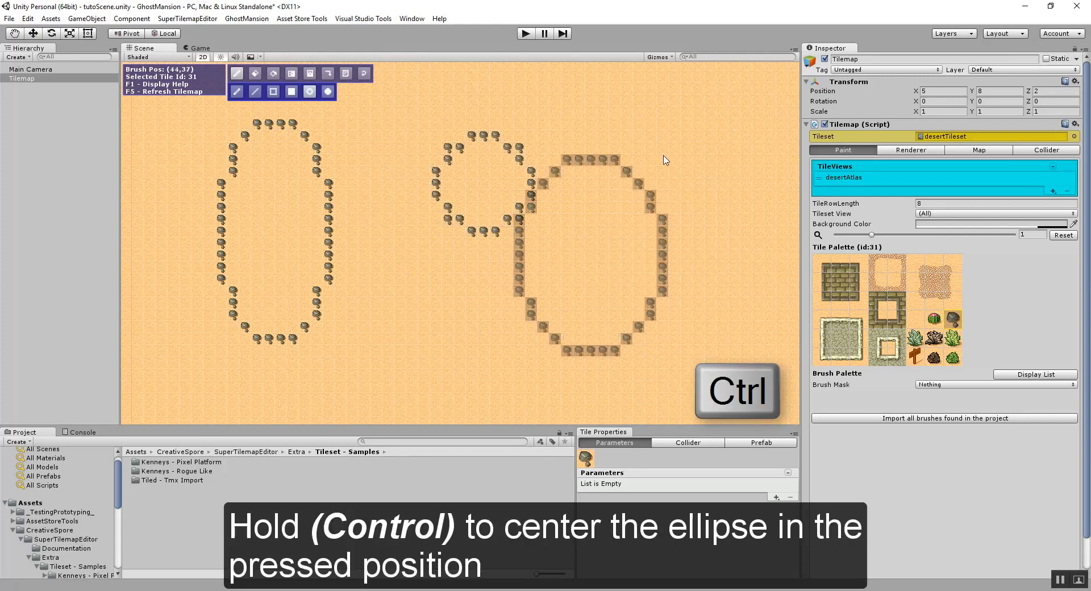
{"action": "left_click_drag", "start_coordinate": [731, 250], "coordinate": [688, 164], "text": "ctrl"}
{"action": "left_click_drag", "start_coordinate": [387, 279], "coordinate": [494, 371]}
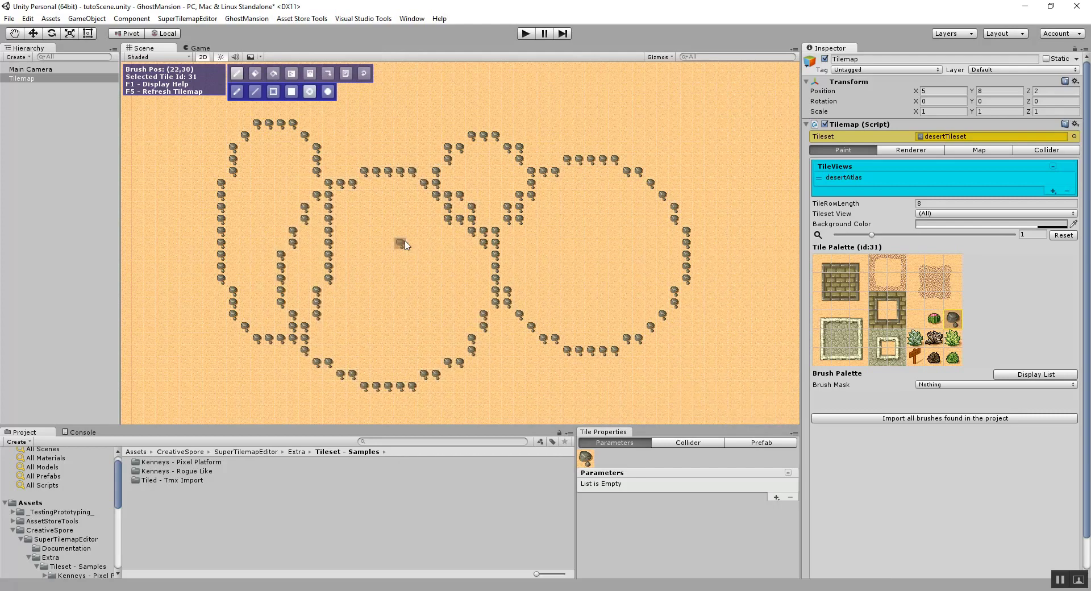
Paint two overlapping filled rock ellipses over the left outlines
{"action": "key", "text": "e"}
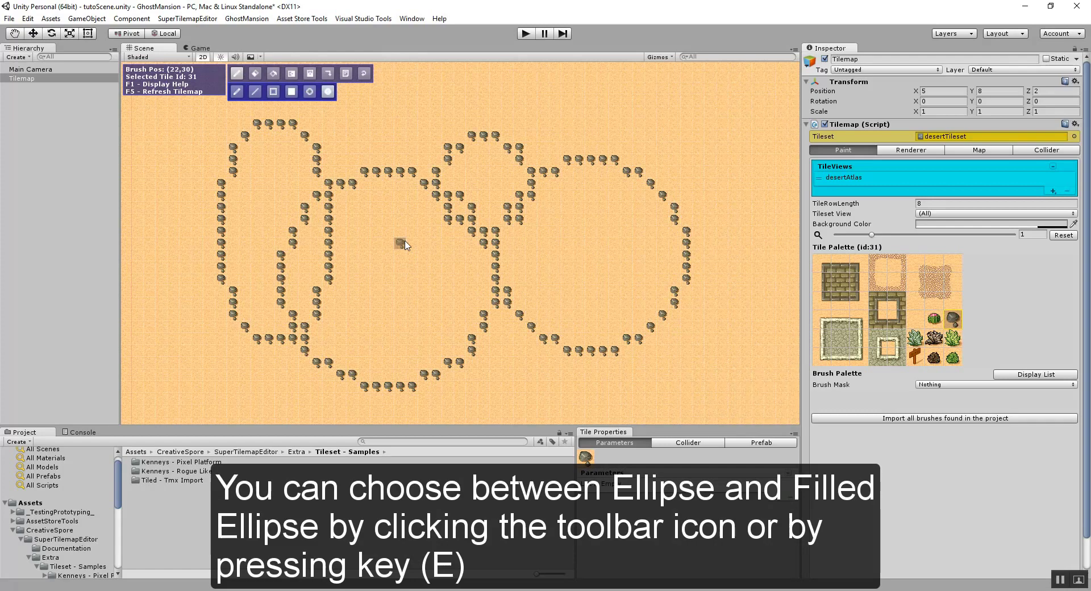
{"action": "left_click_drag", "start_coordinate": [364, 195], "coordinate": [478, 334]}
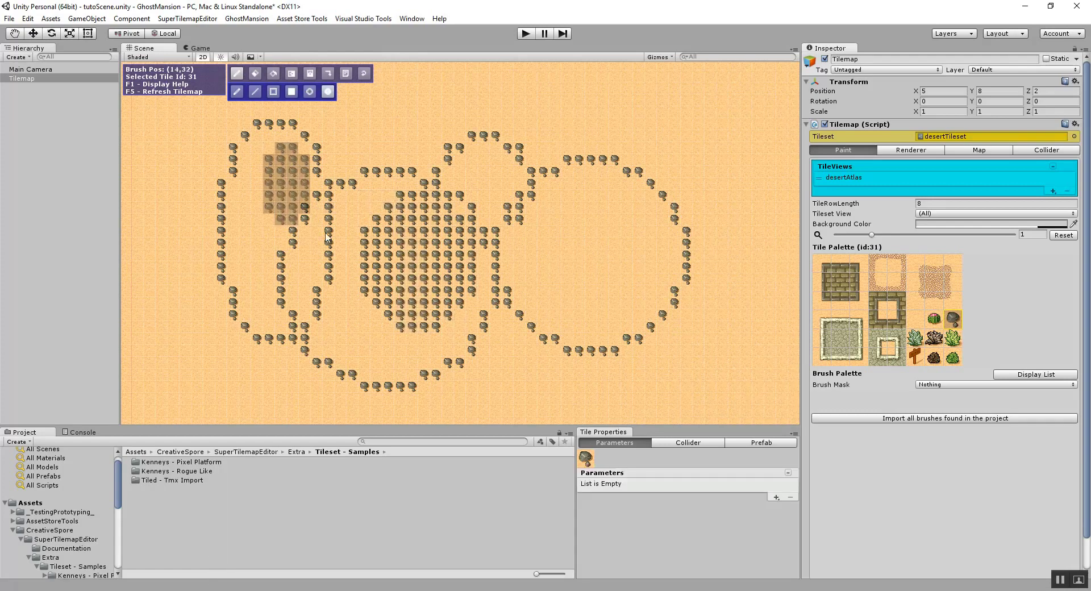
{"action": "left_click_drag", "start_coordinate": [328, 237], "coordinate": [413, 311]}
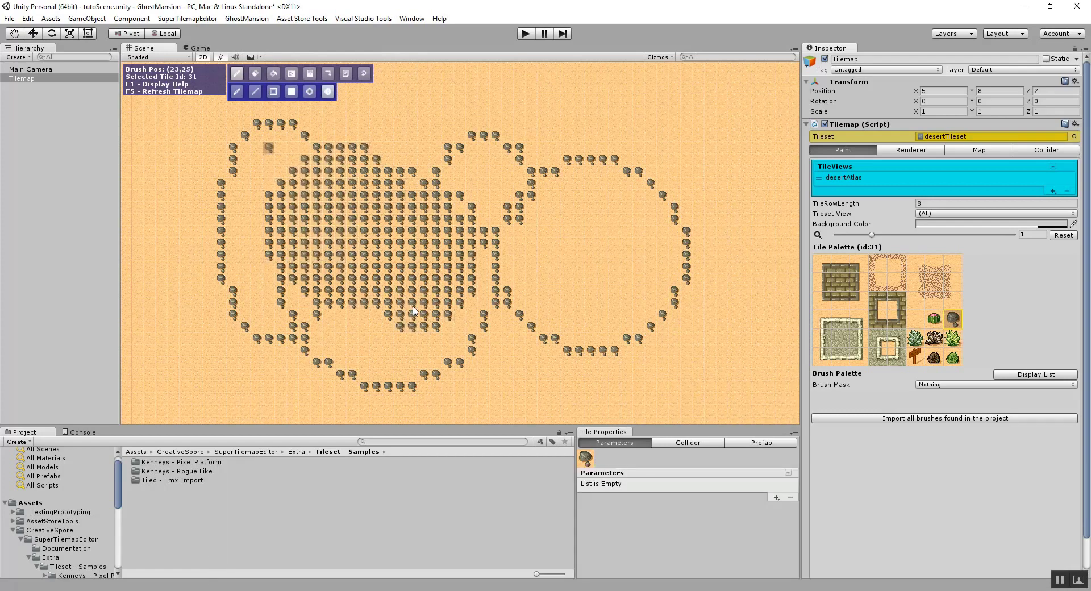
Place the dark bush, green bush and agave tiles inside the right circle
{"action": "left_click", "coordinate": [930, 340]}
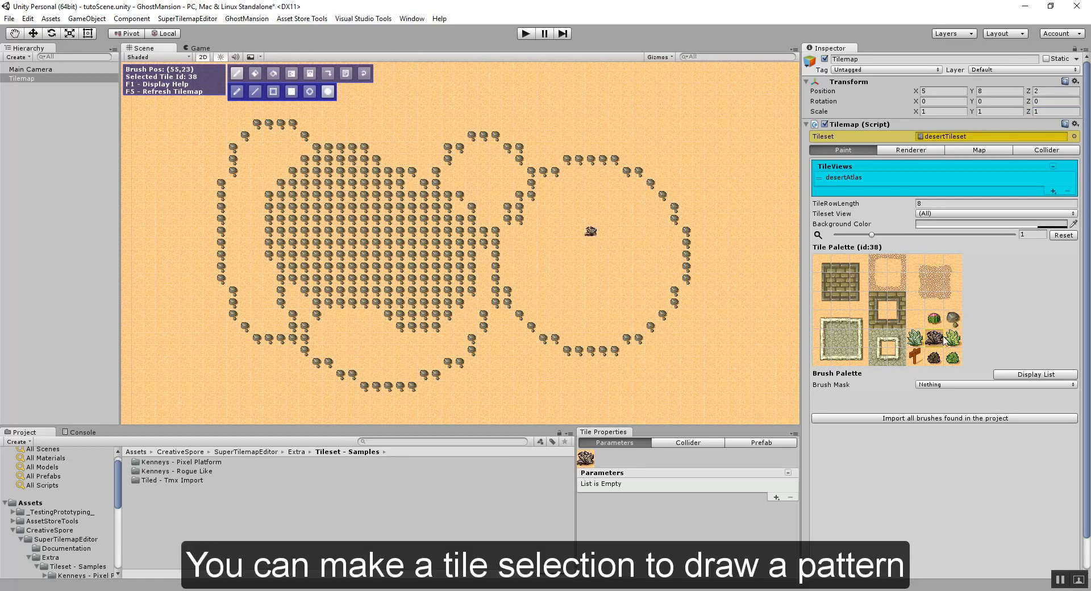
{"action": "left_click", "coordinate": [953, 358]}
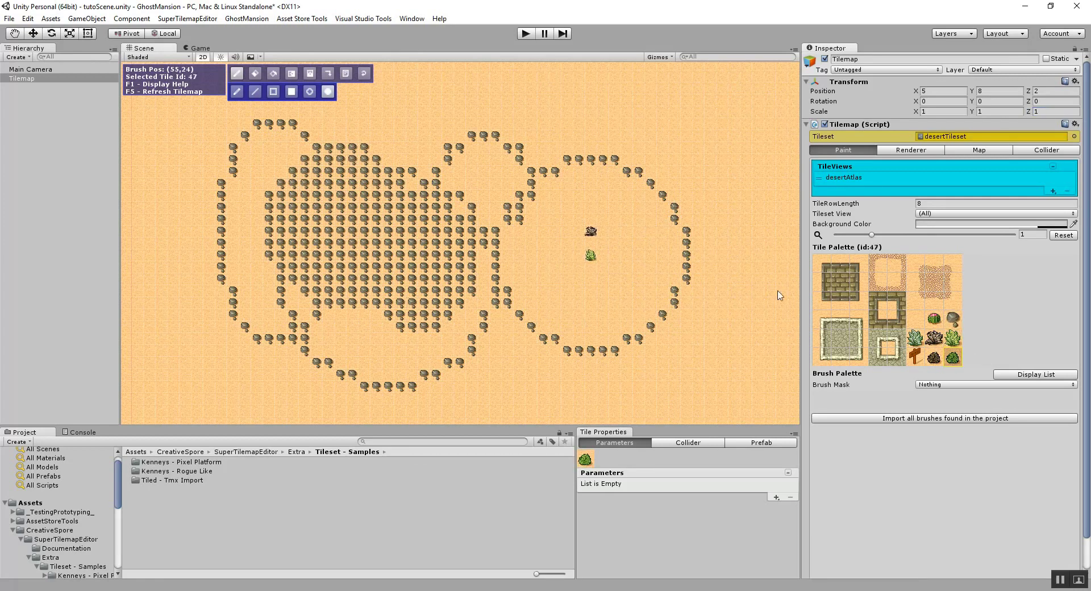
{"action": "left_click", "coordinate": [915, 340]}
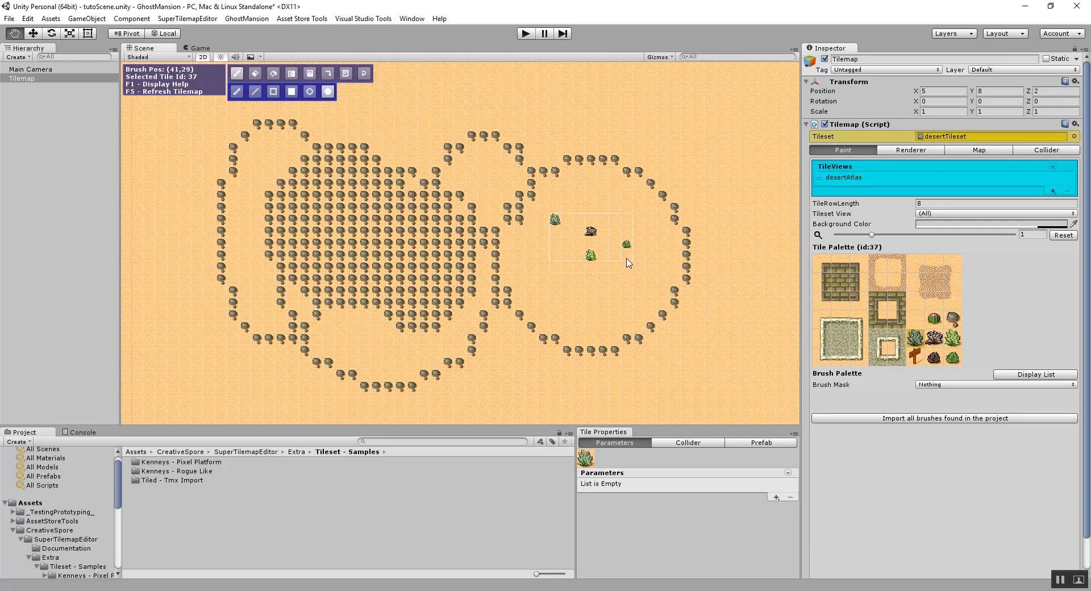
Paint a scattered-plant ellipse, copy a plant block and extend it past the lower-right border
{"action": "mouse_move", "coordinate": [233, 390]}
{"action": "left_mouse_down"}
{"action": "mouse_move", "coordinate": [630, 179]}
{"action": "mouse_move", "coordinate": [676, 128]}
{"action": "left_mouse_up"}
{"action": "right_click_drag", "start_coordinate": [382, 141], "coordinate": [549, 302]}
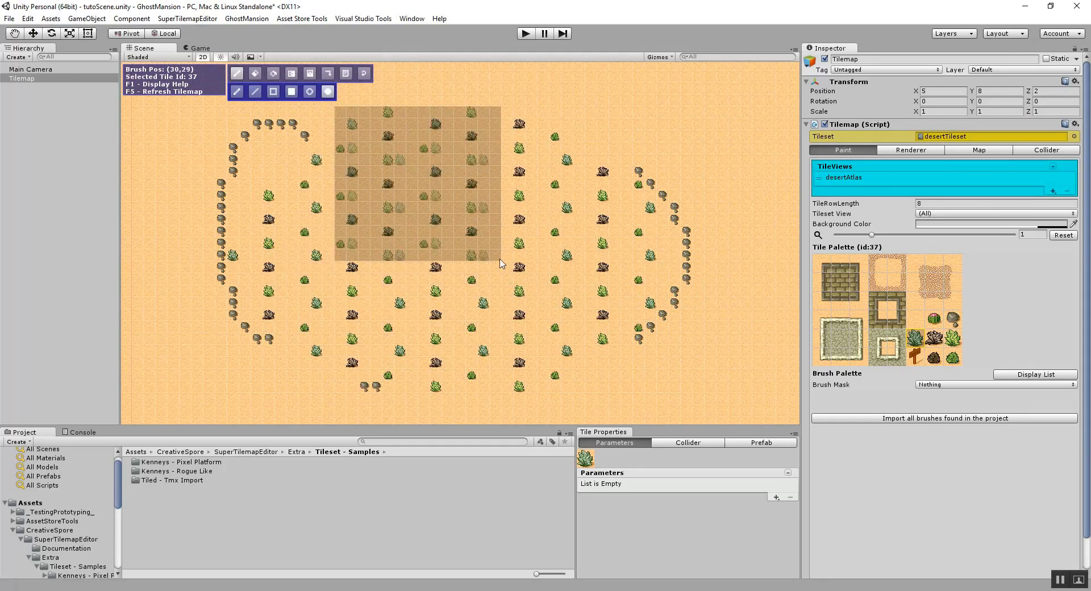
{"action": "scroll", "coordinate": [631, 267], "scroll_direction": "down", "scroll_amount": 3}
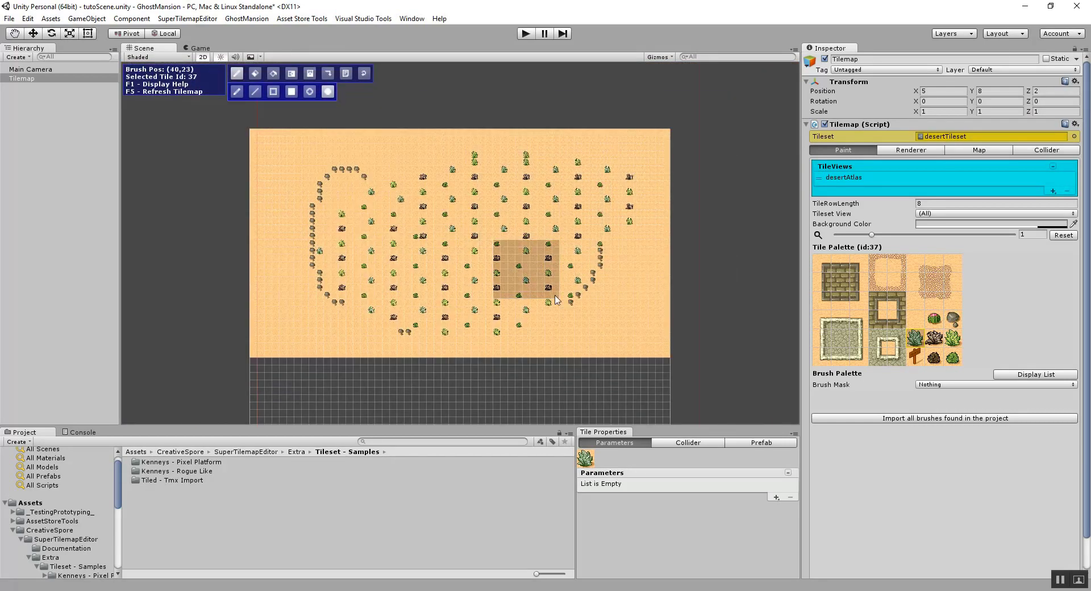
{"action": "left_click_drag", "start_coordinate": [556, 301], "coordinate": [738, 390]}
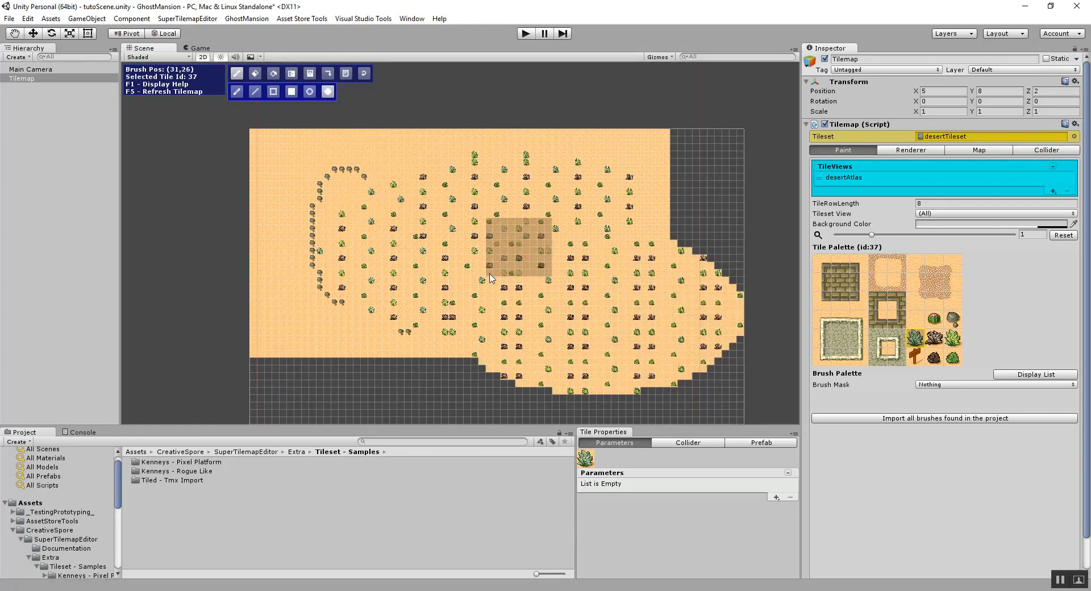
{"action": "scroll", "coordinate": [490, 278], "scroll_direction": "up", "scroll_amount": 5}
{"action": "right_click", "coordinate": [459, 237]}
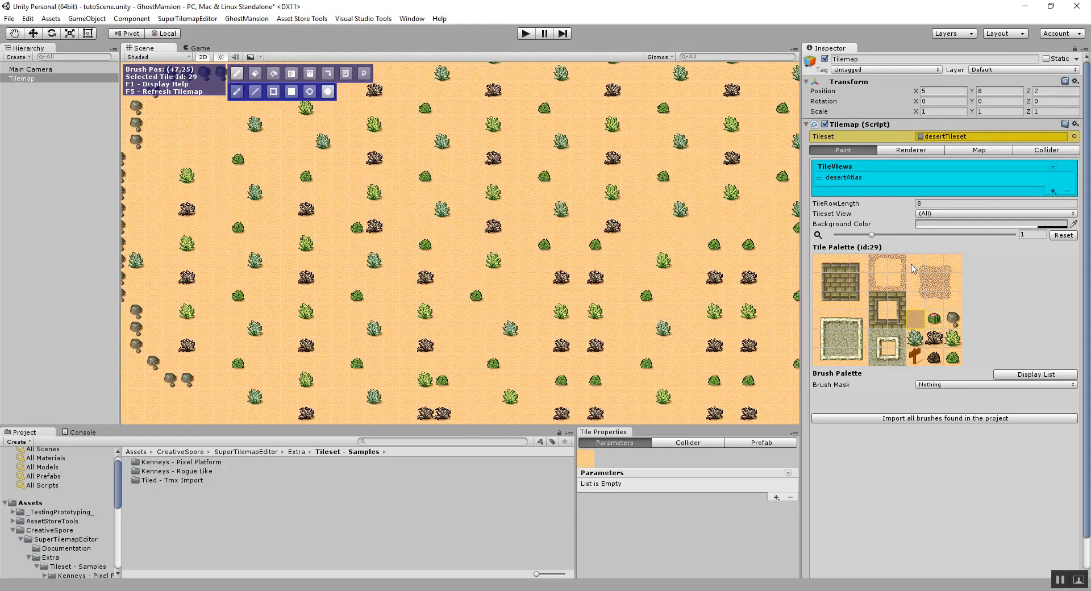
Paint a large 2x2 sand-grid ellipse centrally, overlapped on its left by a plants-rocks-signs ellipse
{"action": "left_click_drag", "start_coordinate": [879, 262], "coordinate": [898, 287]}
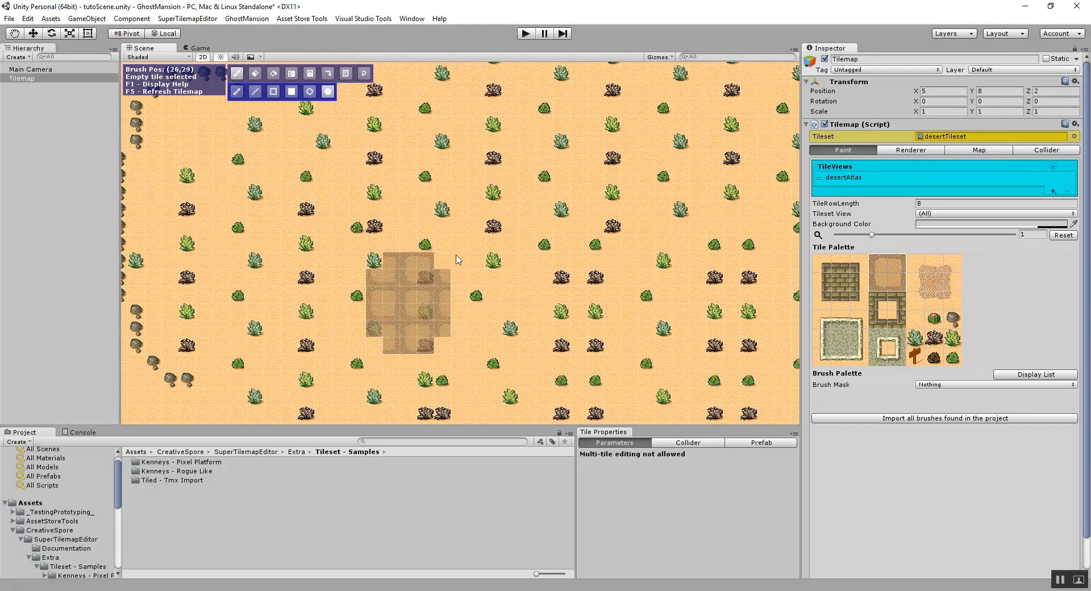
{"action": "left_click_drag", "start_coordinate": [457, 260], "coordinate": [706, 114]}
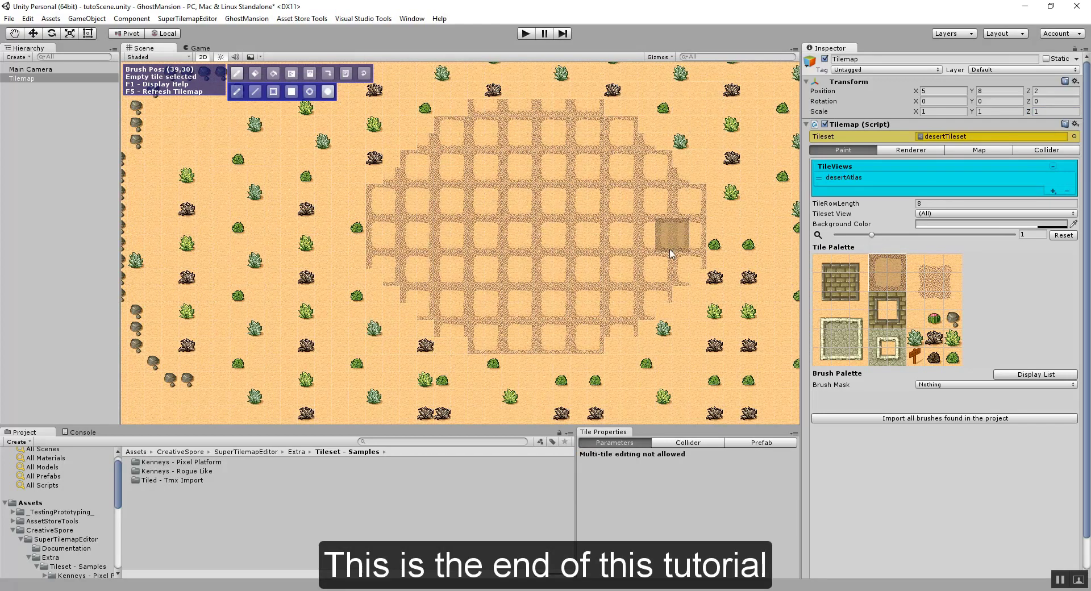
{"action": "left_click_drag", "start_coordinate": [916, 339], "coordinate": [933, 357]}
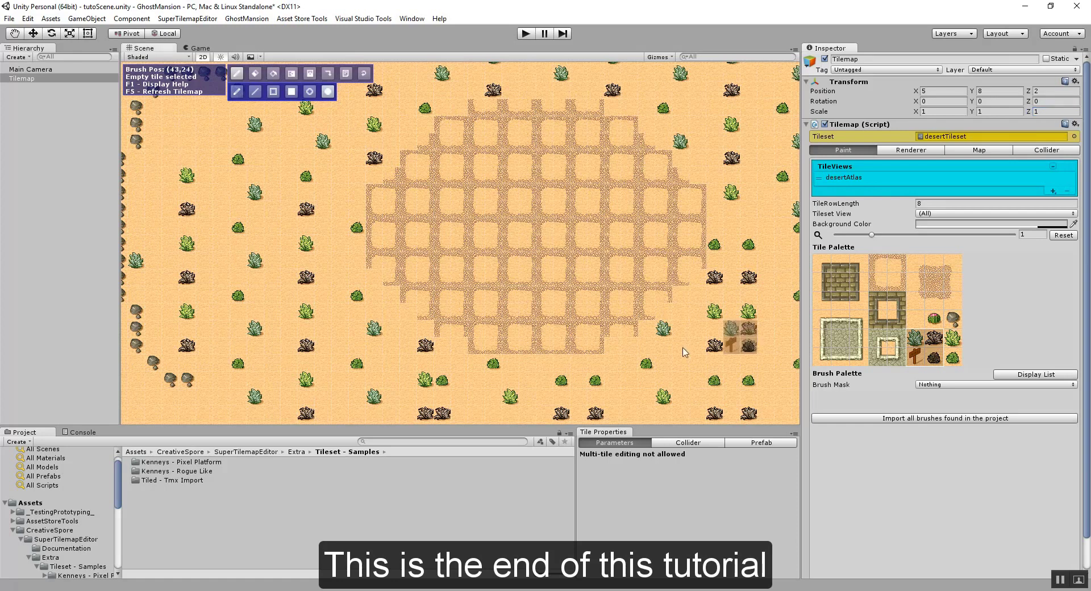
{"action": "left_click_drag", "start_coordinate": [330, 353], "coordinate": [526, 116]}
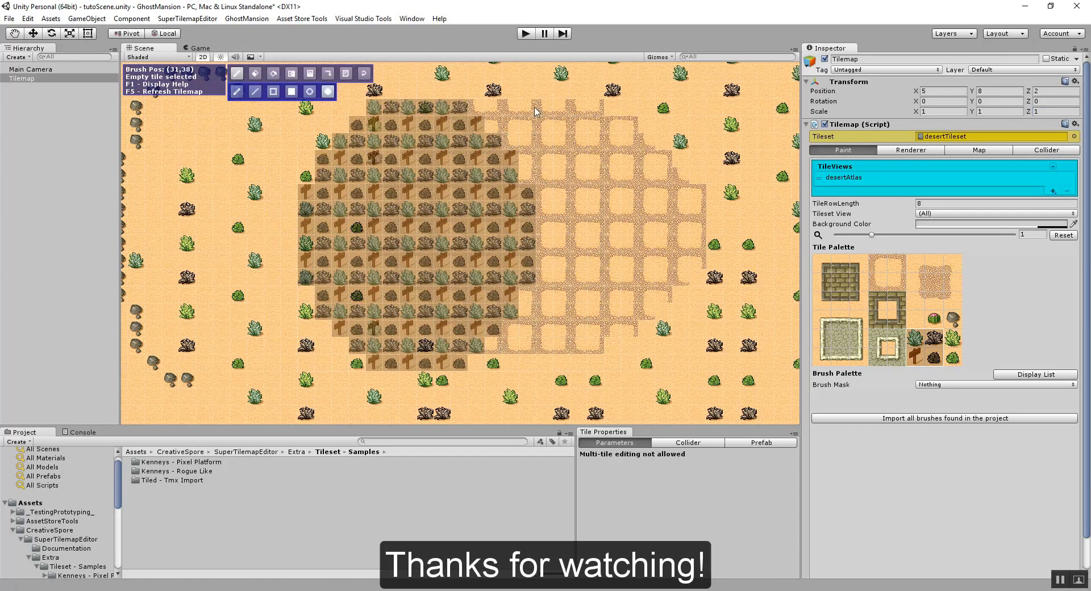